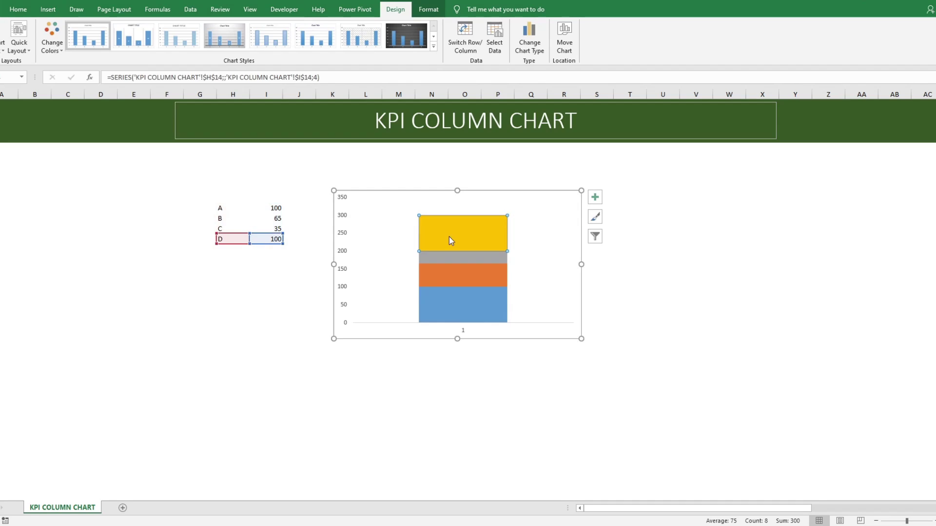
# Change the chart type of series D from stacked column to Line with Markers
pyautogui.rightClick(449, 235)
pyautogui.click(506, 277)
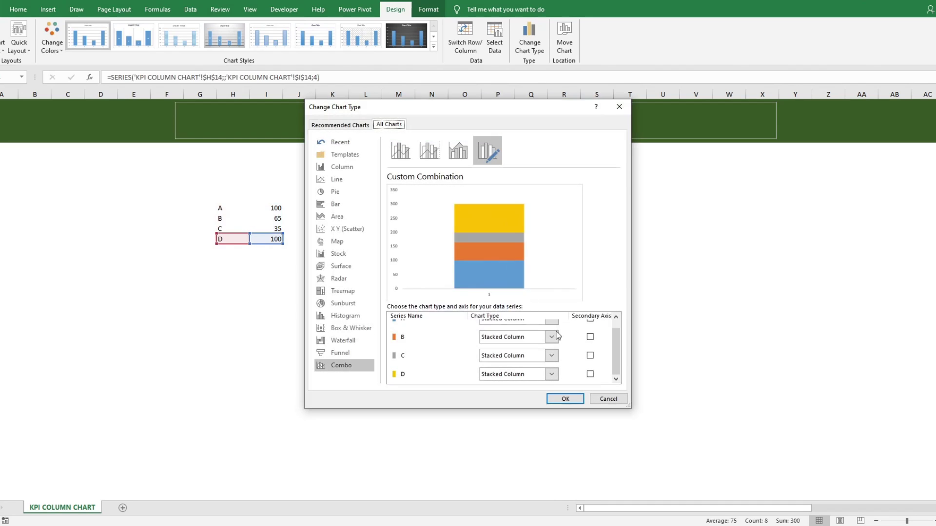
pyautogui.click(551, 379)
pyautogui.click(579, 278)
pyautogui.click(565, 398)
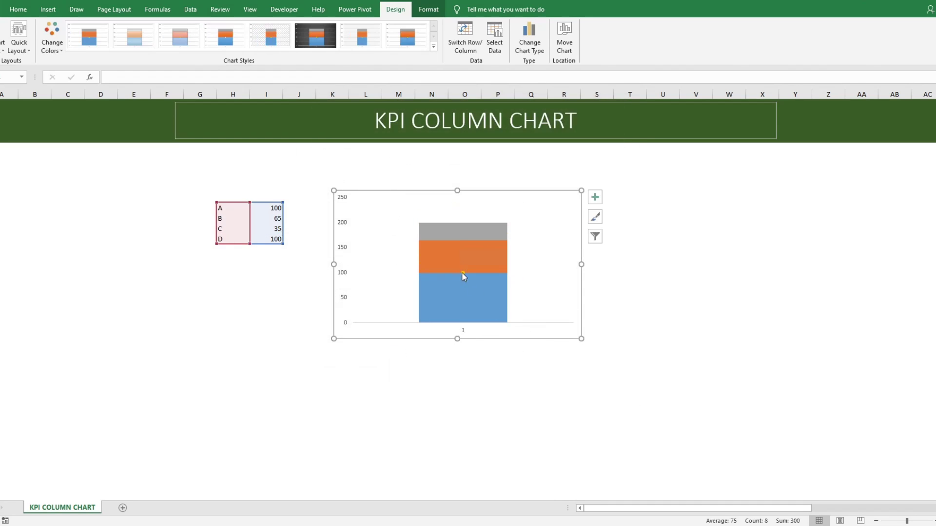
# Give series D a built-in long-dash marker and enlarge it into a wide bar
pyautogui.rightClick(461, 271)
pyautogui.click(507, 368)
pyautogui.click(642, 272)
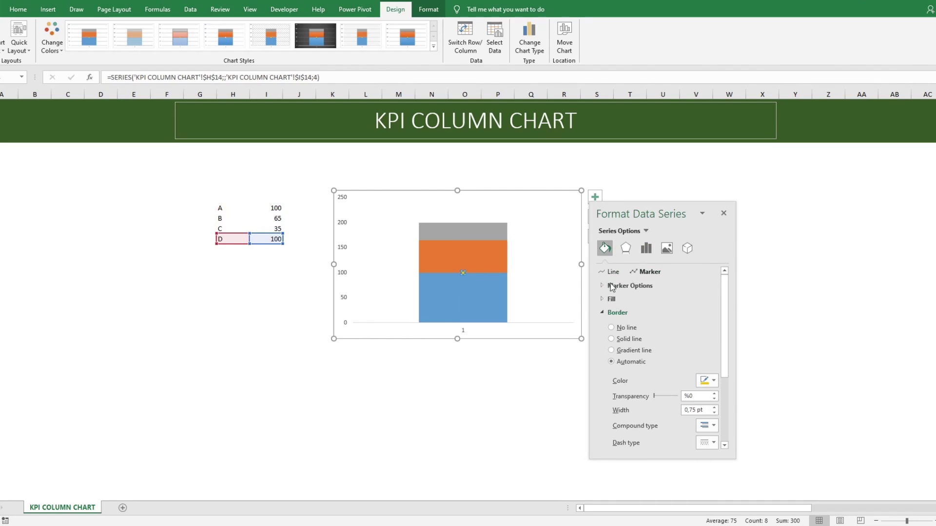
pyautogui.click(629, 286)
pyautogui.click(611, 323)
pyautogui.click(644, 336)
pyautogui.click(656, 375)
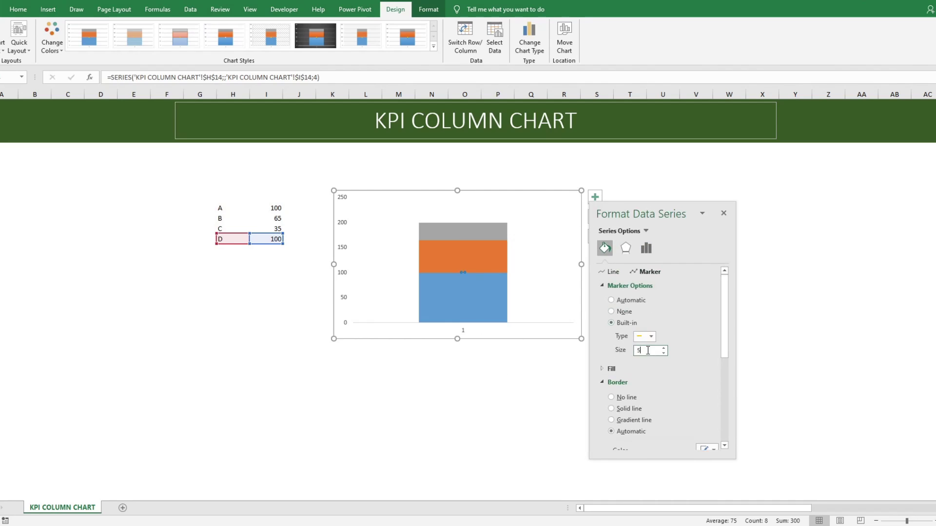
pyautogui.click(724, 213)
# Change the chart type of series A from stacked column to Line with Markers
pyautogui.click(441, 293)
pyautogui.rightClick(445, 287)
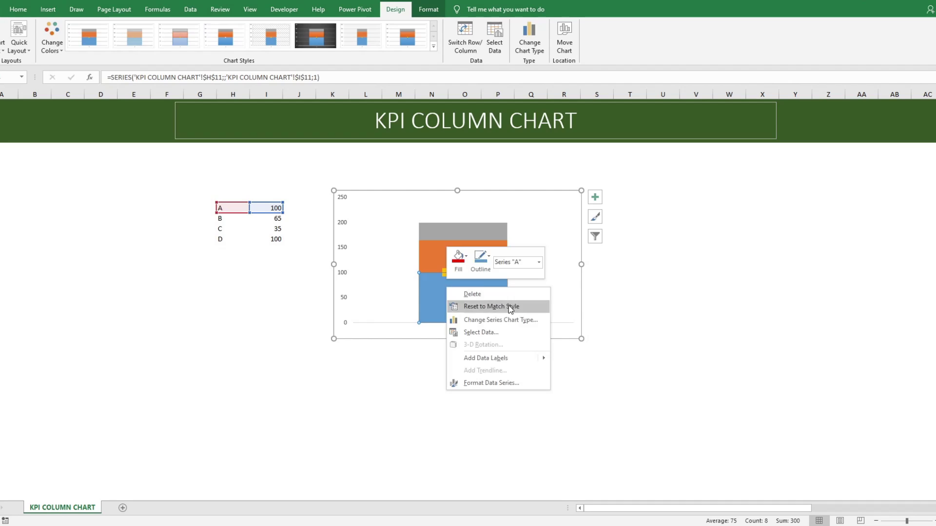
pyautogui.click(468, 301)
pyautogui.rightClick(479, 296)
pyautogui.click(533, 329)
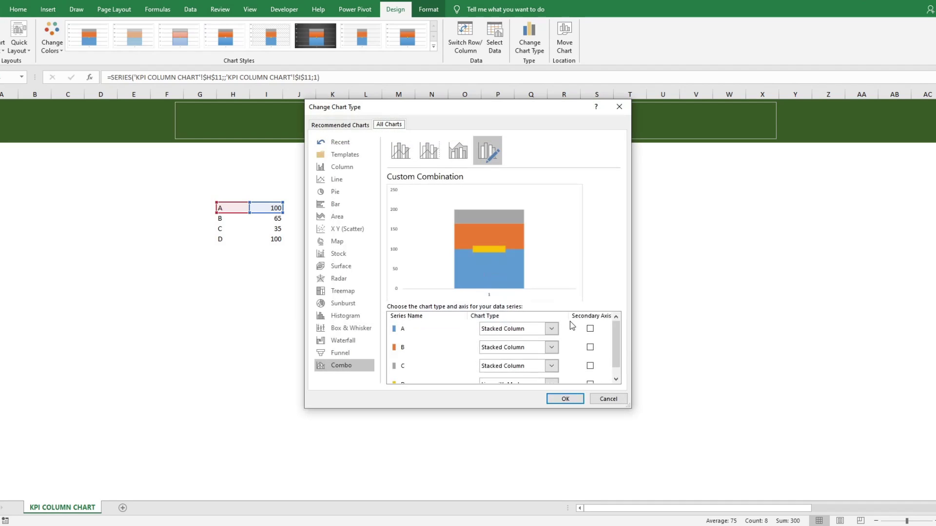
pyautogui.click(552, 328)
pyautogui.click(544, 268)
pyautogui.click(565, 398)
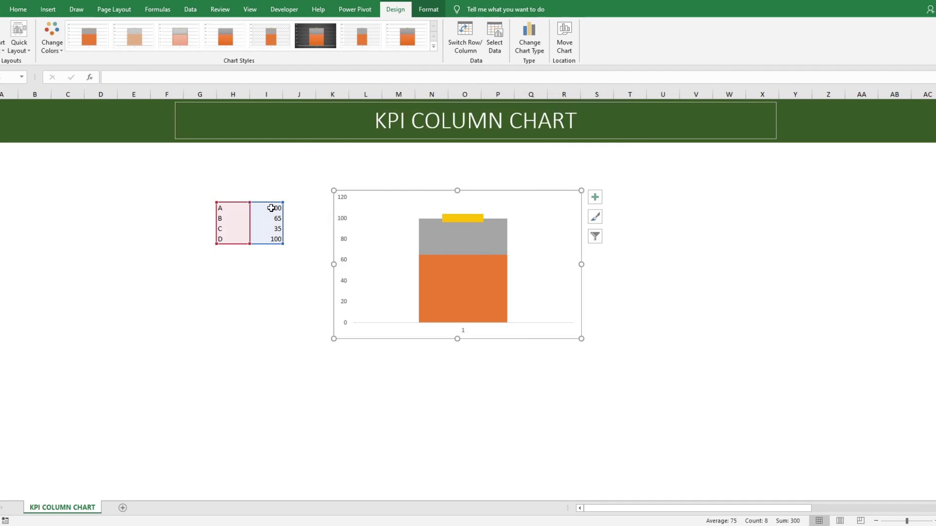
# Set the value of D in the data table to 55
pyautogui.click(275, 239)
pyautogui.click(461, 218)
pyautogui.click(276, 239)
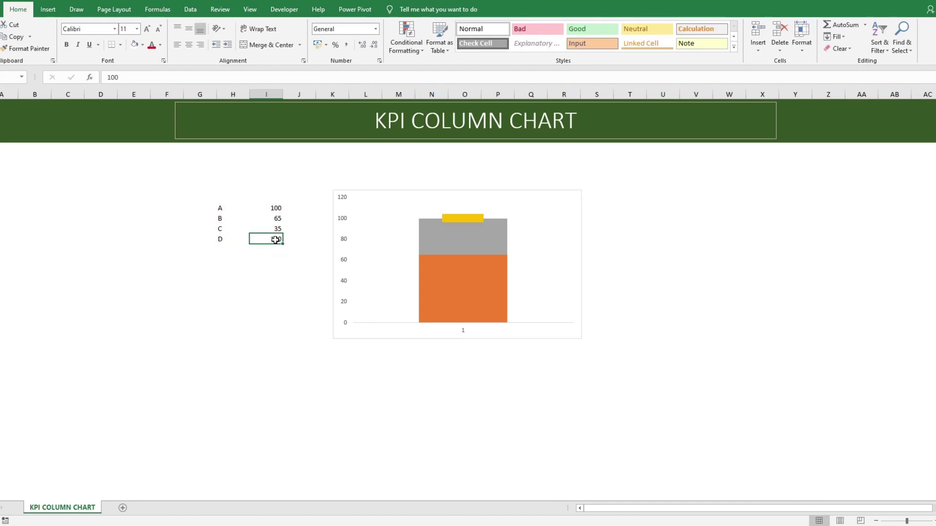
pyautogui.write('55')
pyautogui.press('Return')
# Give series A a built-in long-dash marker, enlarged to match the yellow marker of series D
pyautogui.click(462, 218)
pyautogui.rightClick(462, 219)
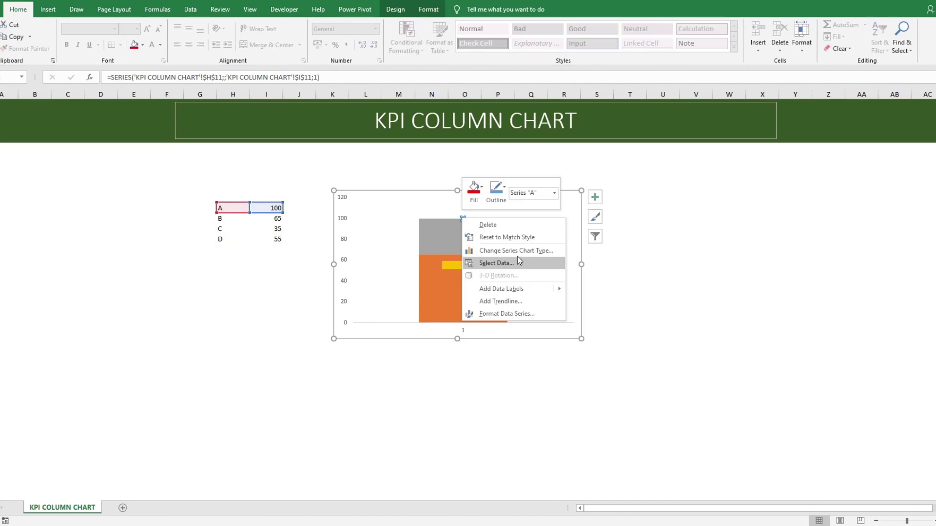
pyautogui.click(502, 311)
pyautogui.click(604, 249)
pyautogui.click(650, 273)
pyautogui.click(627, 323)
pyautogui.click(651, 336)
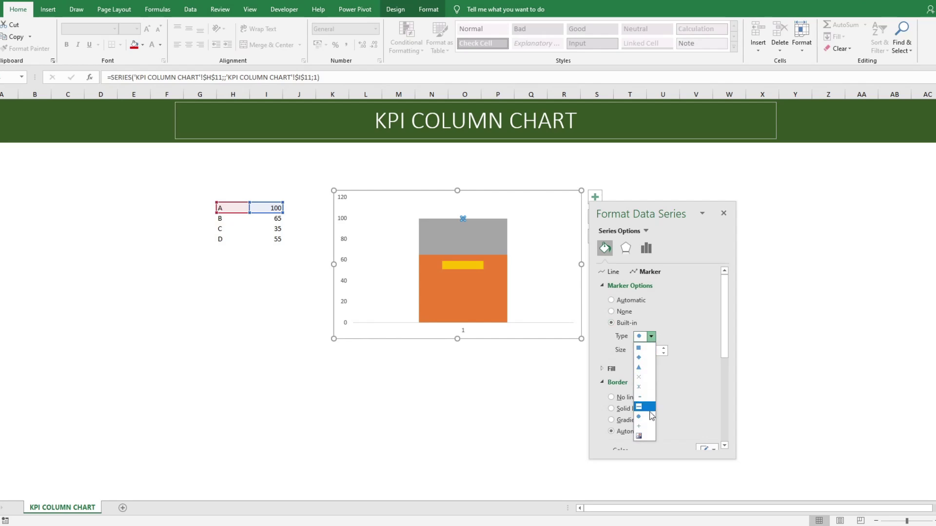
pyautogui.click(651, 414)
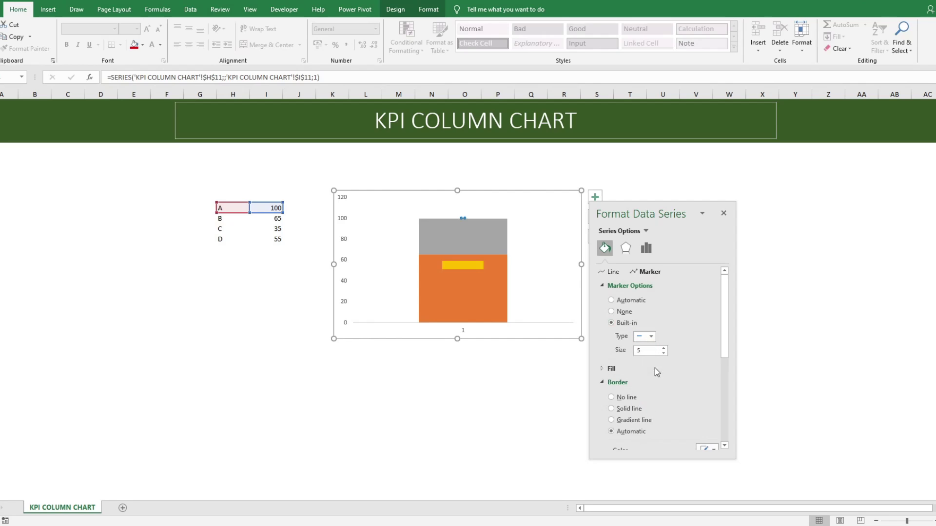
pyautogui.click(723, 214)
# Set the value of D in the data table to 0
pyautogui.click(275, 239)
pyautogui.write('0')
pyautogui.press('Return')
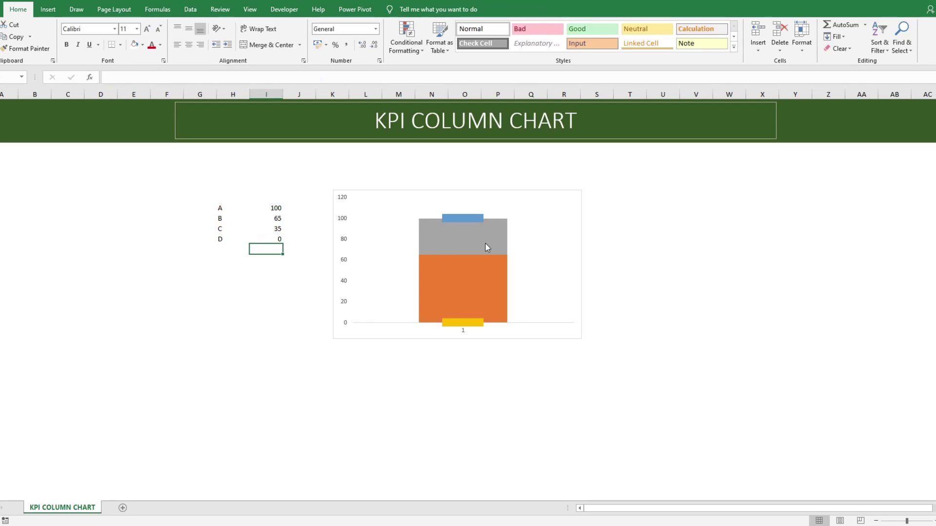
# Move the chart slightly to the right and set its vertical axis maximum to 100
pyautogui.moveTo(378, 206); pyautogui.dragTo(393, 207)
pyautogui.click(360, 205)
pyautogui.rightClick(360, 198)
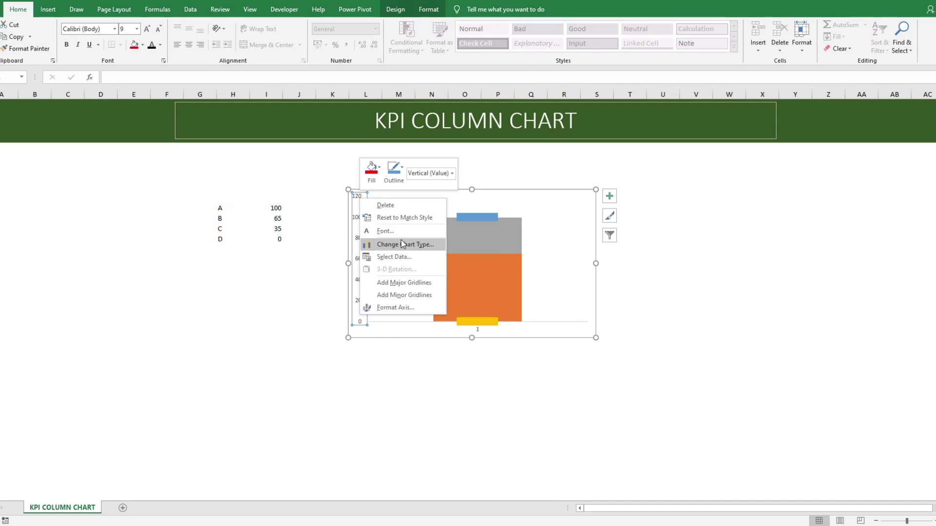
pyautogui.click(395, 308)
pyautogui.write('100')
pyautogui.press('Return')
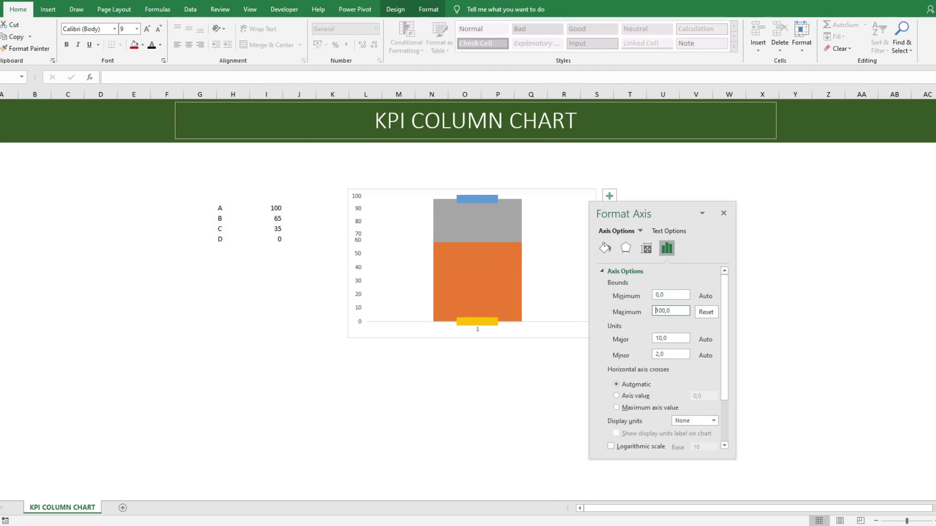
pyautogui.click(723, 214)
pyautogui.click(661, 195)
# Draw a left block arrow about 1.3 cm high and 1.91 cm wide to the right of the chart
pyautogui.click(304, 195)
pyautogui.click(48, 9)
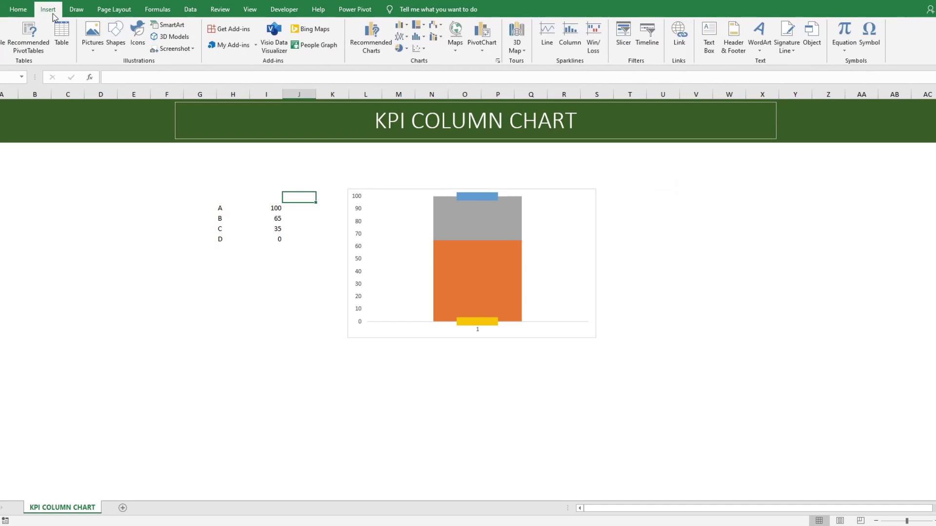
pyautogui.click(116, 35)
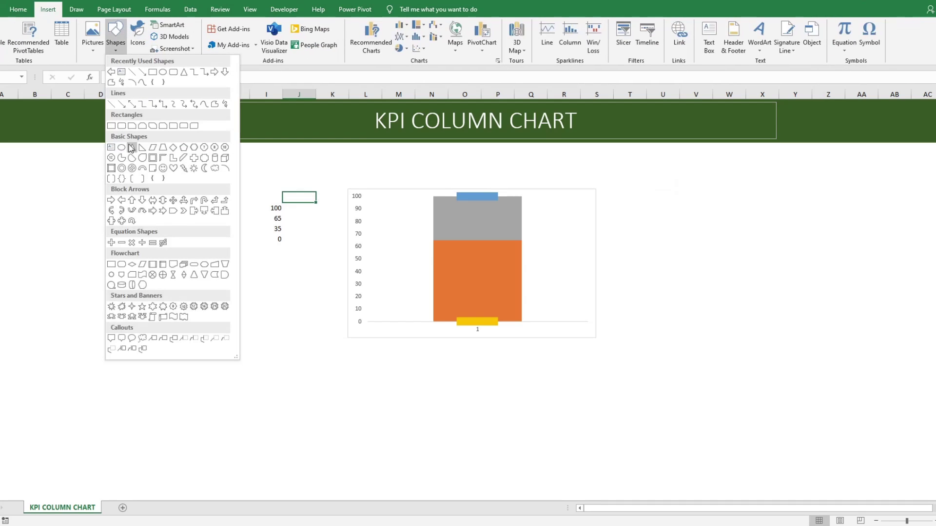
pyautogui.click(123, 201)
pyautogui.moveTo(697, 244); pyautogui.dragTo(701, 243)
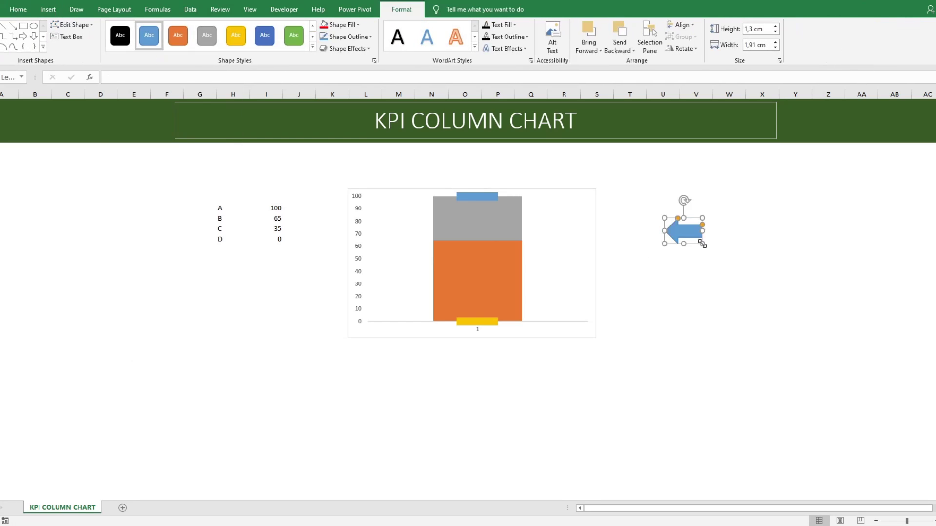
# Apply a glossy black shape style to the arrow and move it slightly up and to the right
pyautogui.click(312, 47)
pyautogui.click(121, 328)
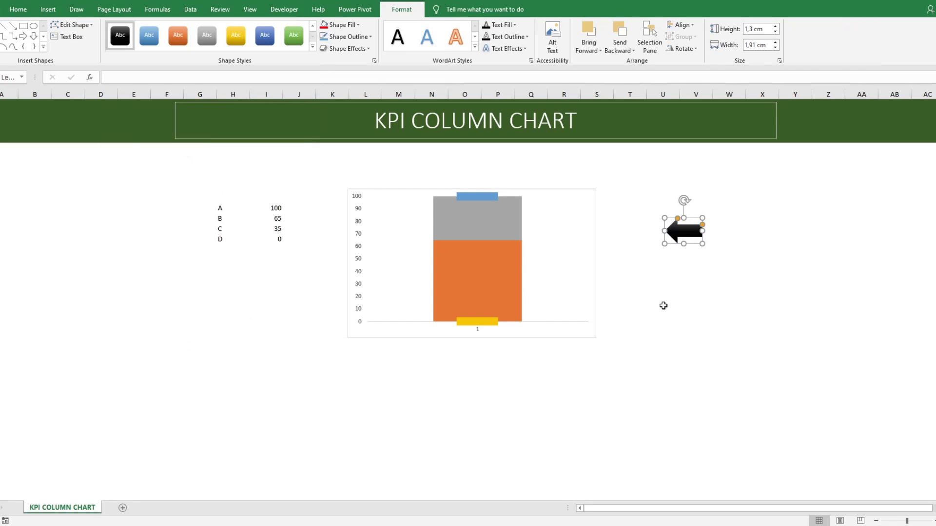
pyautogui.click(663, 301)
pyautogui.moveTo(689, 230); pyautogui.dragTo(708, 214)
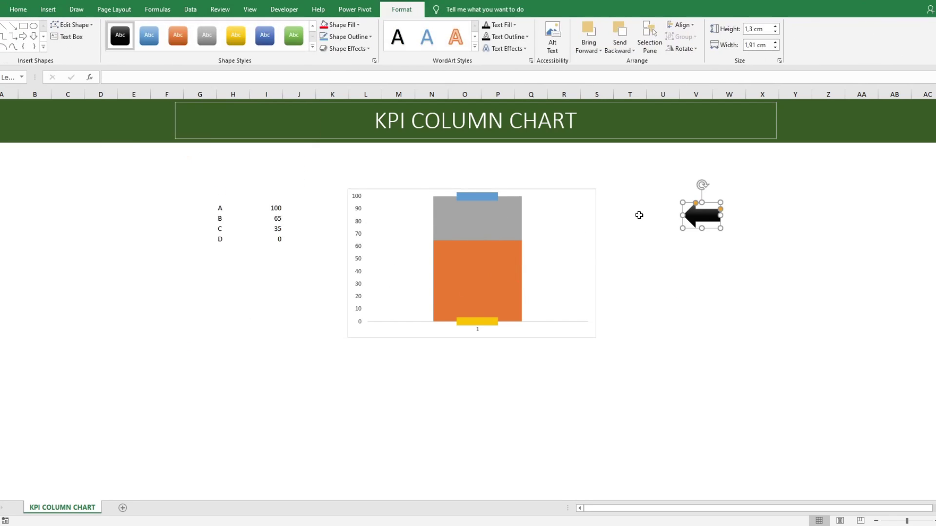
pyautogui.click(634, 217)
# Enter the header Arrow in J10 and link J12 to the value of B in I12
pyautogui.click(299, 197)
pyautogui.write('AR')
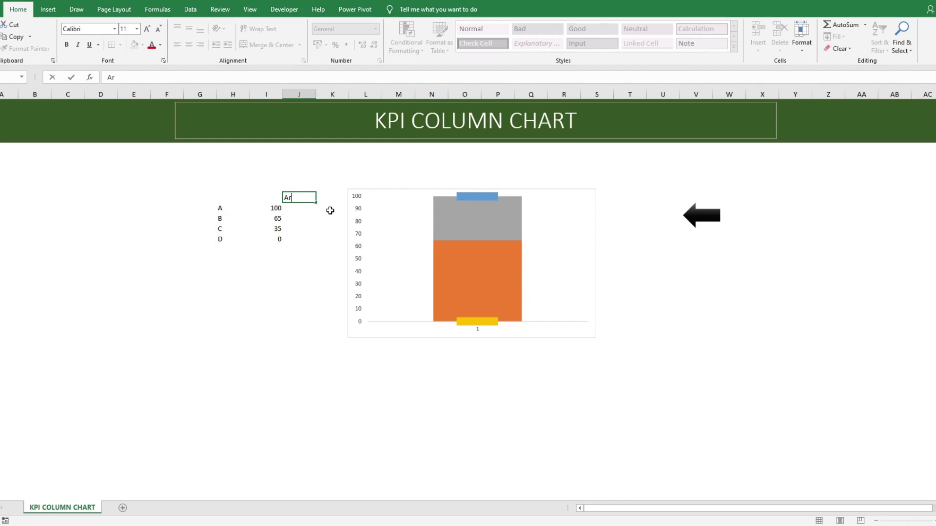
pyautogui.write('row')
pyautogui.press('Return')
pyautogui.write('=')
pyautogui.press('Left')
pyautogui.press('Return')
# Set the value of C to 100, and try 15 before entering 40 as the value of B
pyautogui.press('Left')
pyautogui.write('100')
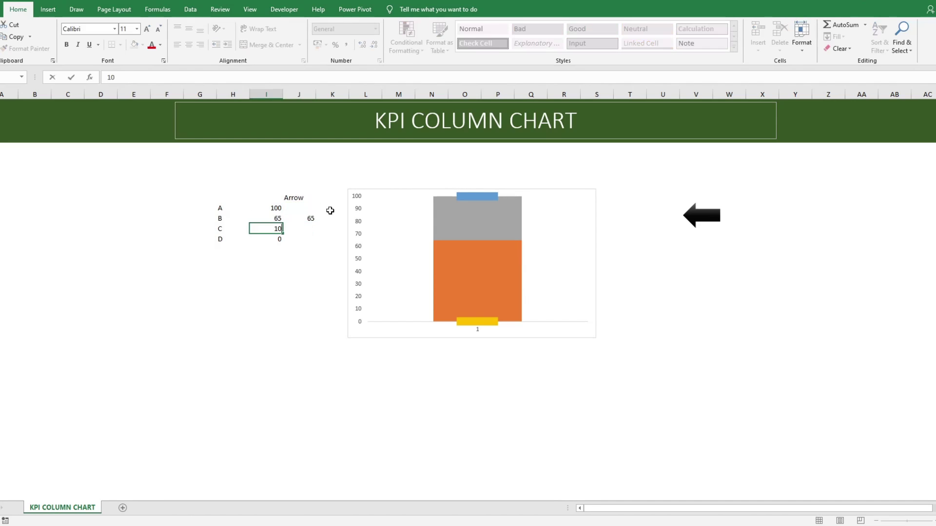
pyautogui.press('Return')
pyautogui.press('Up')
pyautogui.press('Up')
pyautogui.write('15')
pyautogui.press('Return')
pyautogui.press('Up')
pyautogui.write('40')
pyautogui.press('Return')
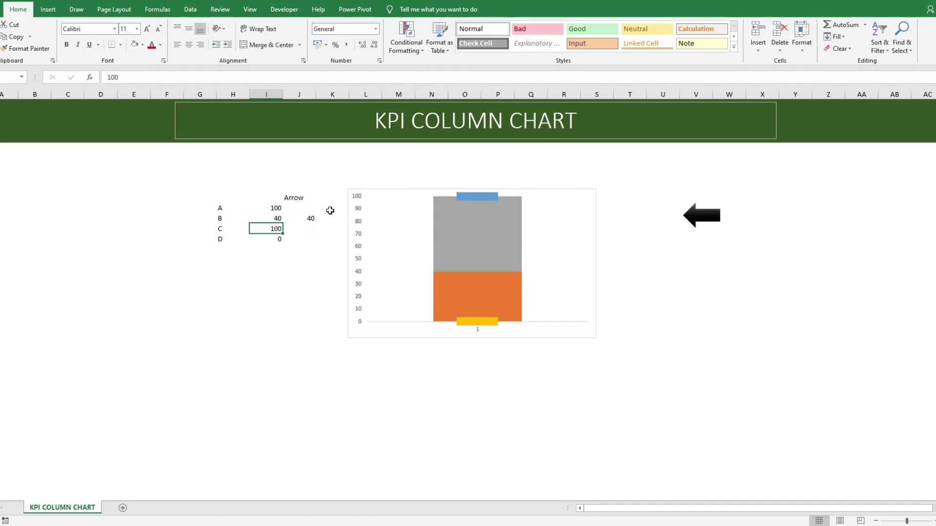
# Add a data series to the chart with its name from J10 and its value from J12
pyautogui.press('Up')
pyautogui.press('Right')
pyautogui.rightClick(472, 239)
pyautogui.click(531, 286)
pyautogui.click(570, 359)
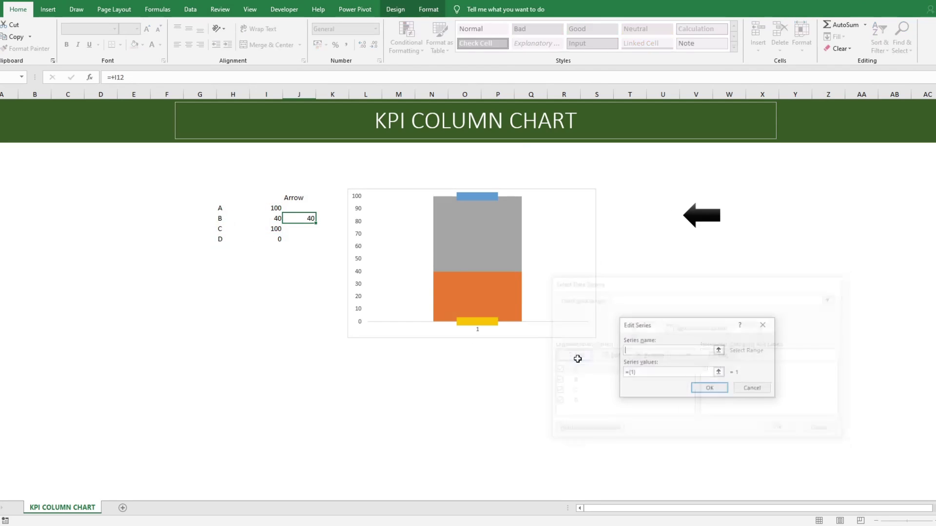
pyautogui.click(294, 199)
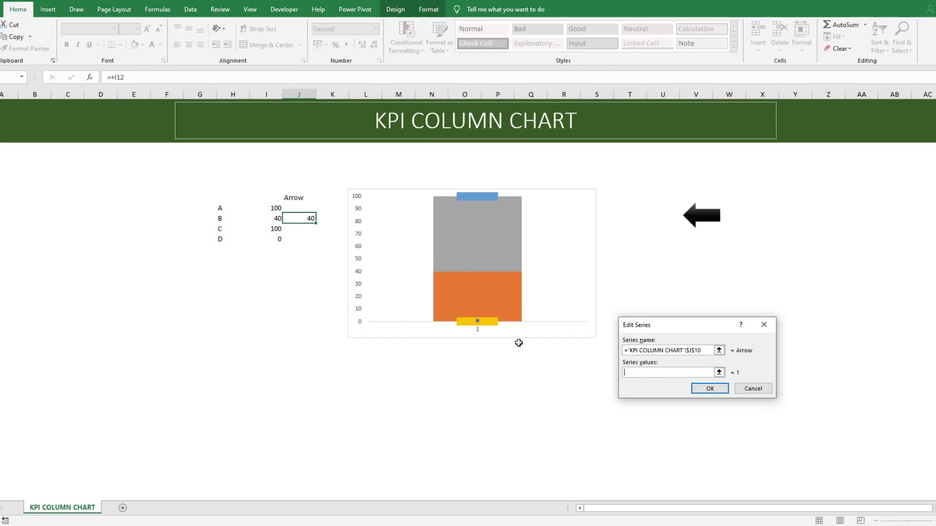
pyautogui.click(302, 217)
pyautogui.click(709, 388)
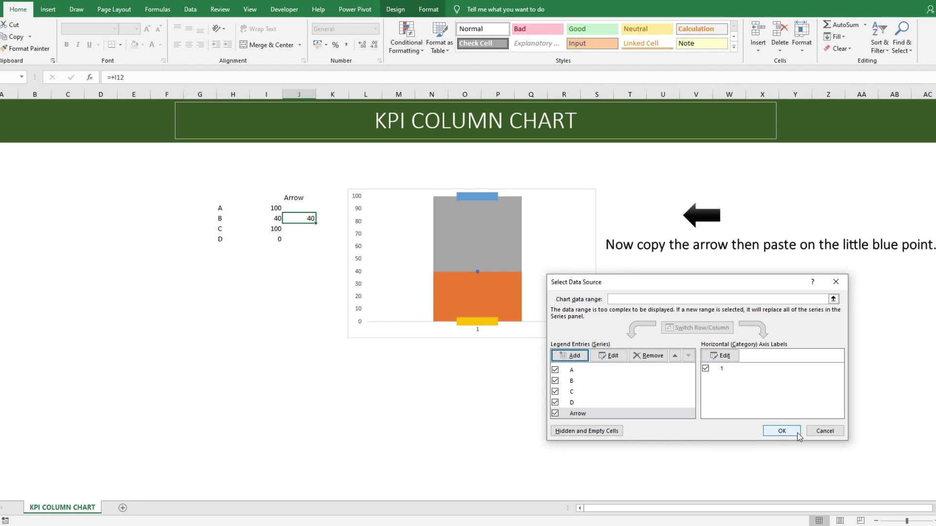
pyautogui.click(780, 433)
pyautogui.click(686, 319)
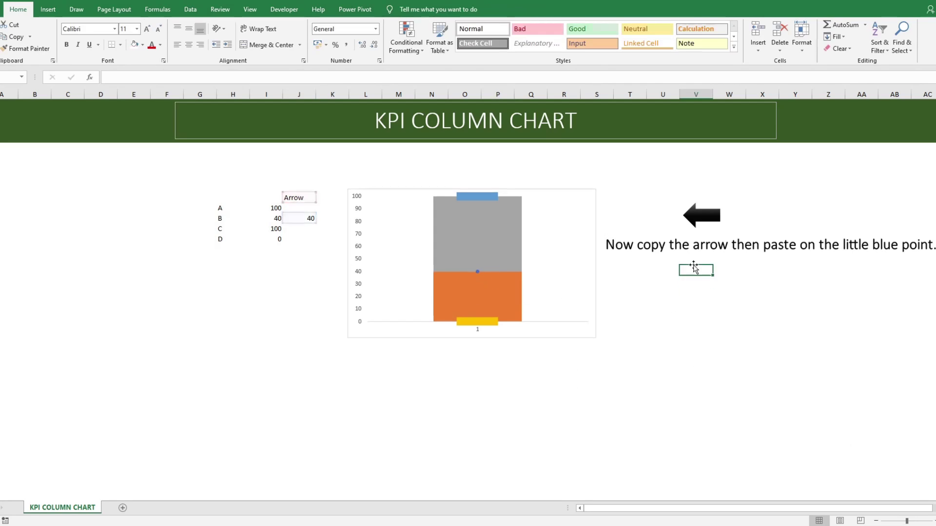
# Paste the black arrow shape onto the Arrow series' small blue marker and remove the original shape from the sheet
pyautogui.click(687, 216)
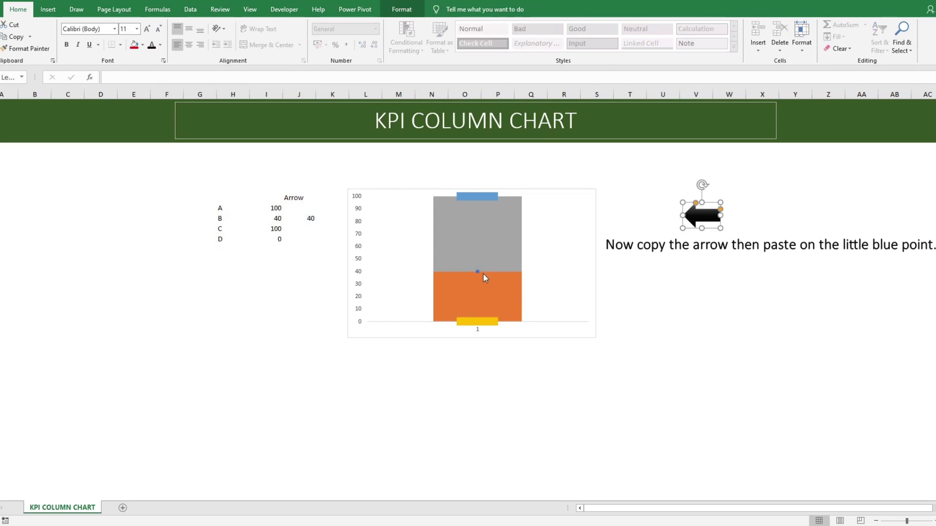
pyautogui.click(483, 274)
pyautogui.hotkey('ctrl', 'v')
pyautogui.click(649, 280)
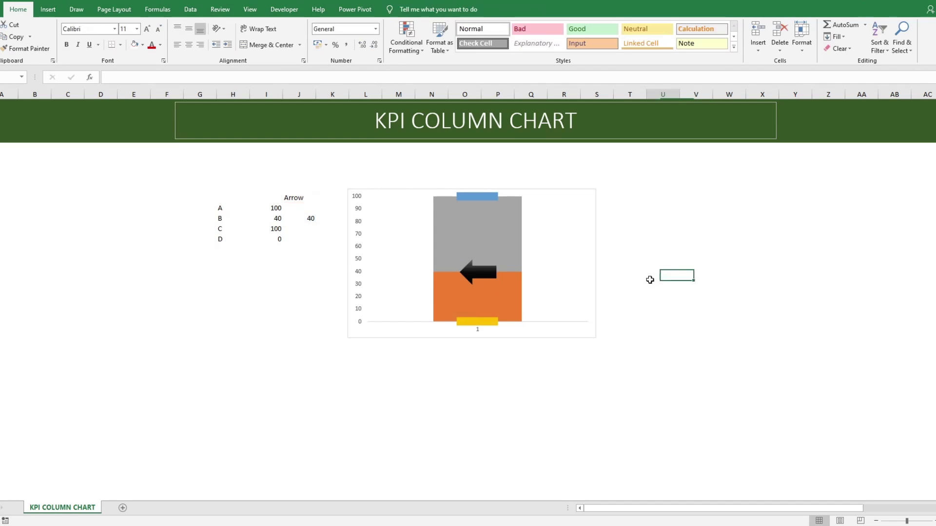
pyautogui.rightClick(476, 273)
pyautogui.click(511, 319)
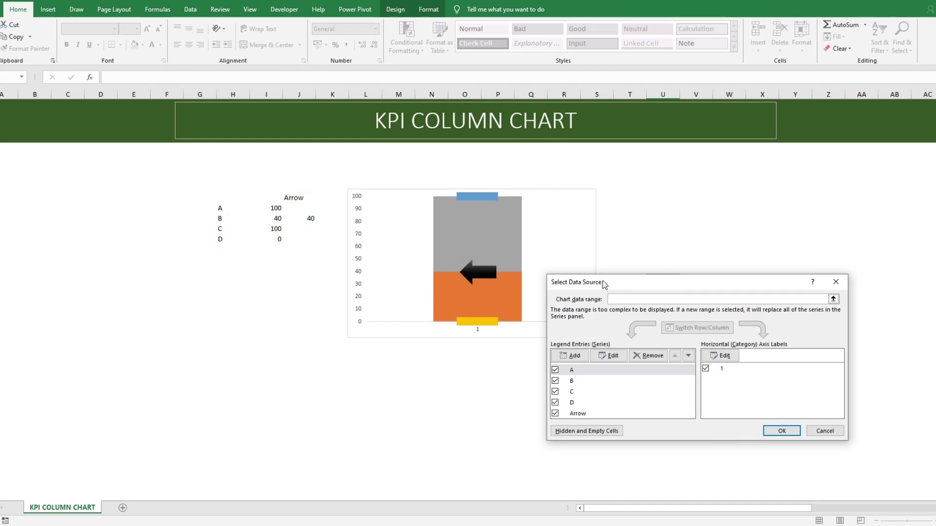
pyautogui.press('Escape')
# Change the chart type of the Arrow series from Line with Markers to X Y Scatter
pyautogui.rightClick(488, 272)
pyautogui.click(531, 306)
pyautogui.scroll(-2, 588, 338)
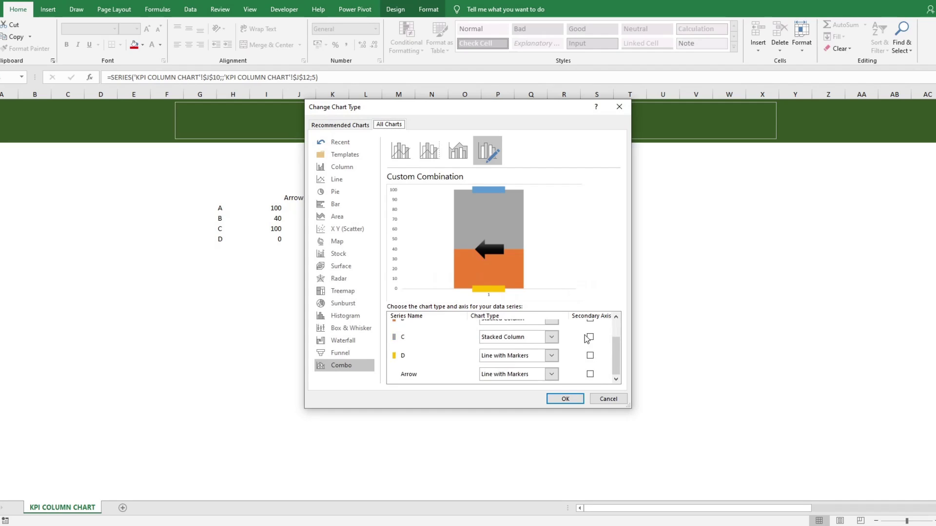
pyautogui.click(551, 374)
pyautogui.scroll(-5, 551, 273)
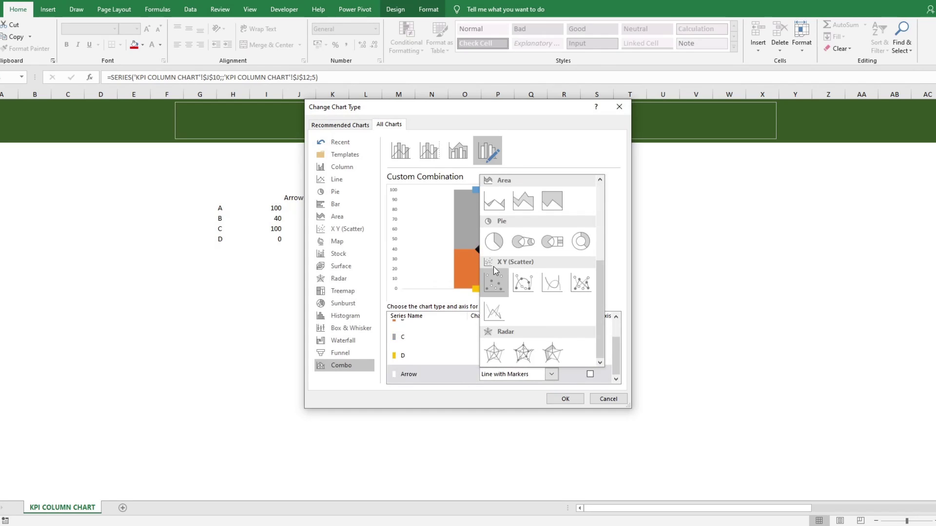
pyautogui.click(496, 272)
pyautogui.click(566, 399)
# Edit the Arrow series in the chart's data source and set its X value to 0,7
pyautogui.rightClick(482, 271)
pyautogui.click(512, 315)
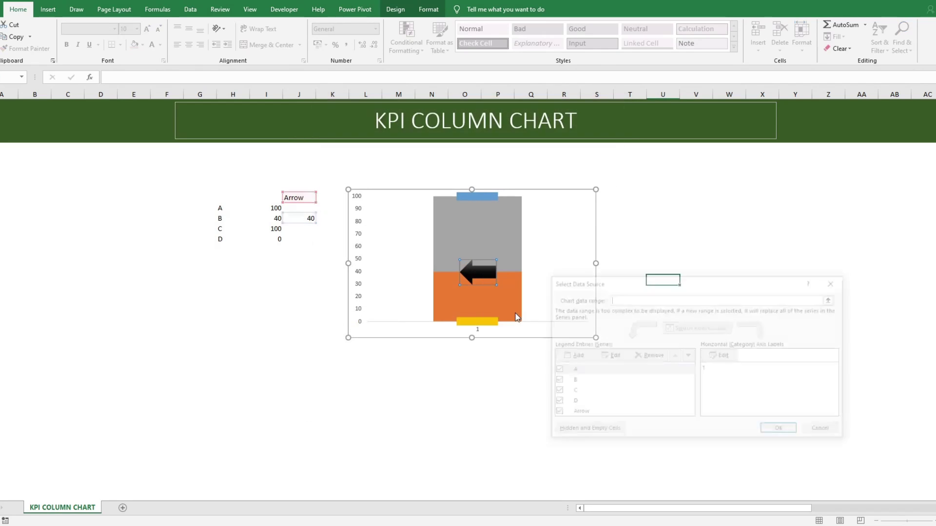
pyautogui.click(577, 413)
pyautogui.click(609, 355)
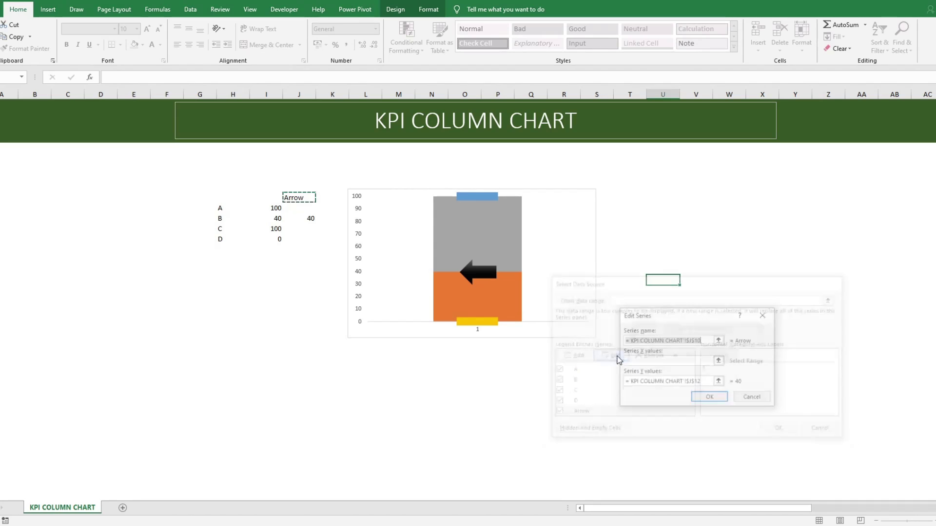
pyautogui.click(661, 361)
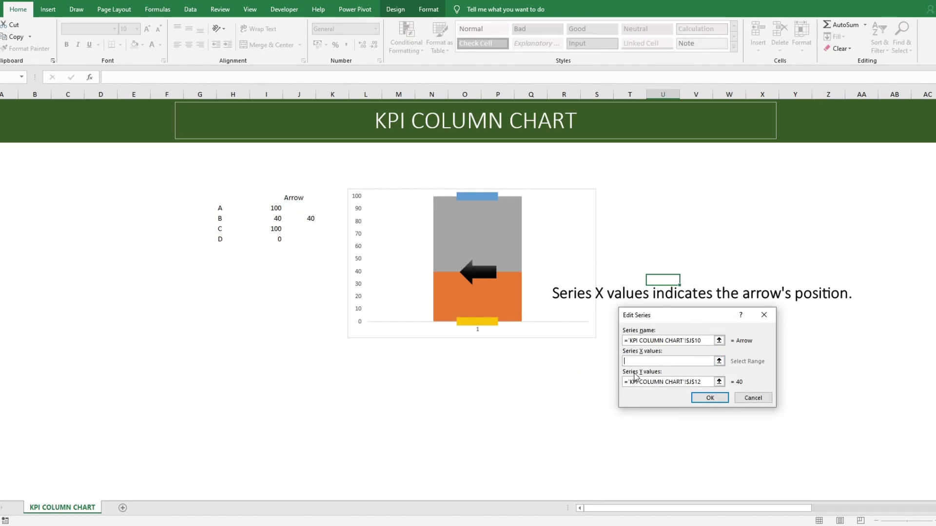
pyautogui.write('0,7')
pyautogui.press('Return')
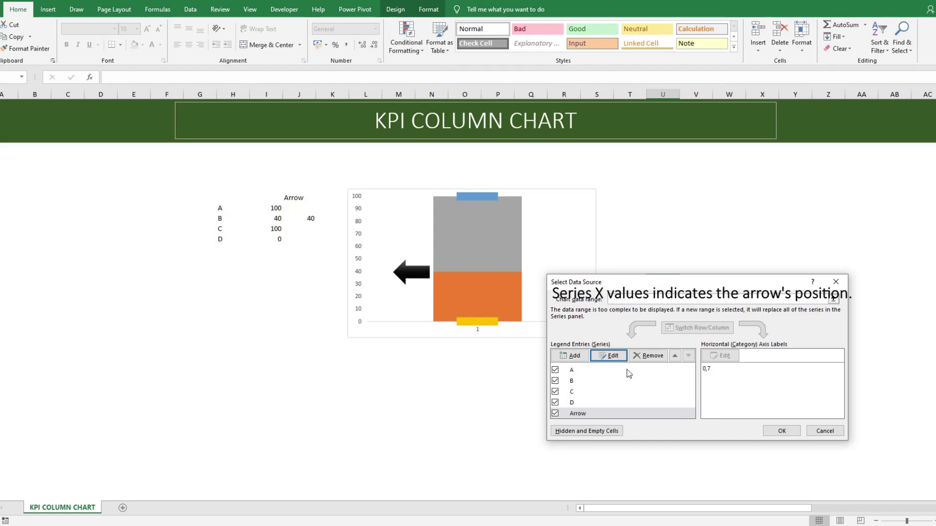
# Apply the data source changes and narrow the chart from its outer edge, leaving the chart height as is
pyautogui.click(780, 431)
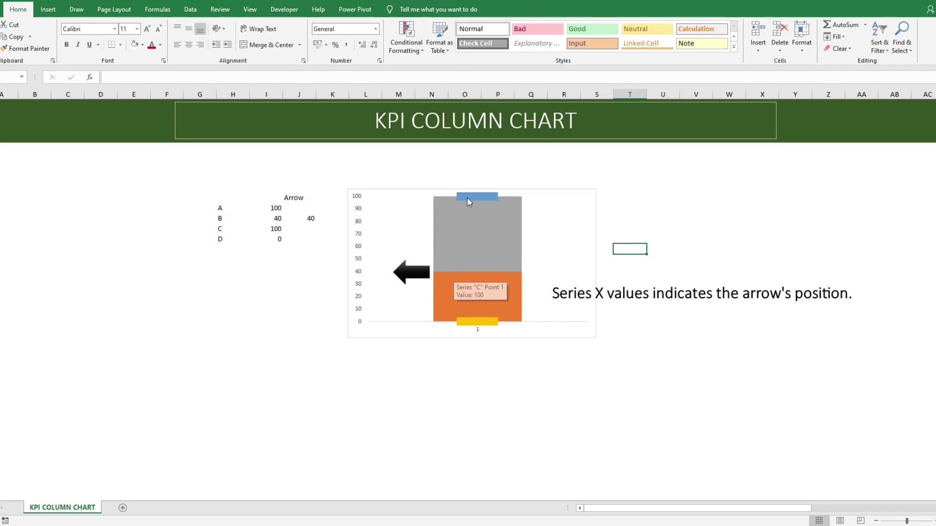
pyautogui.moveTo(596, 263); pyautogui.dragTo(543, 264)
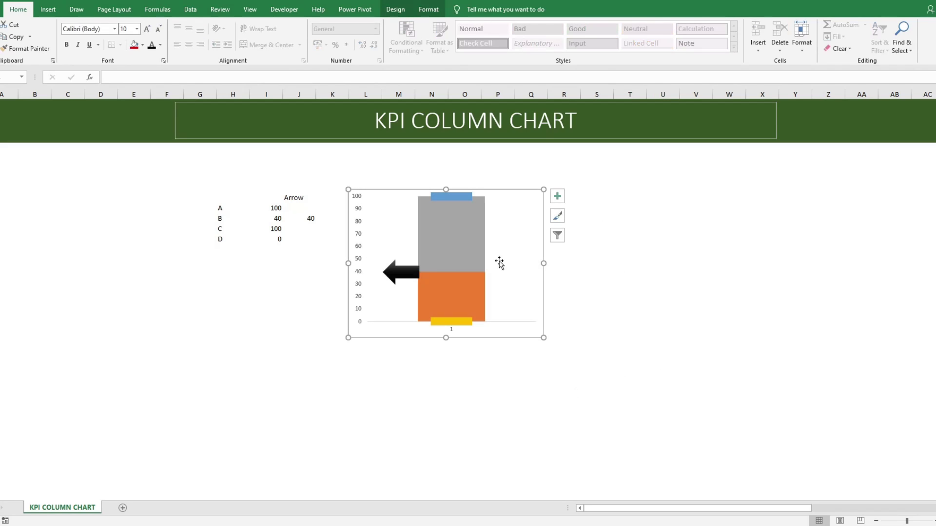
pyautogui.click(408, 275)
pyautogui.rightClick(409, 272)
pyautogui.click(467, 311)
pyautogui.click(606, 354)
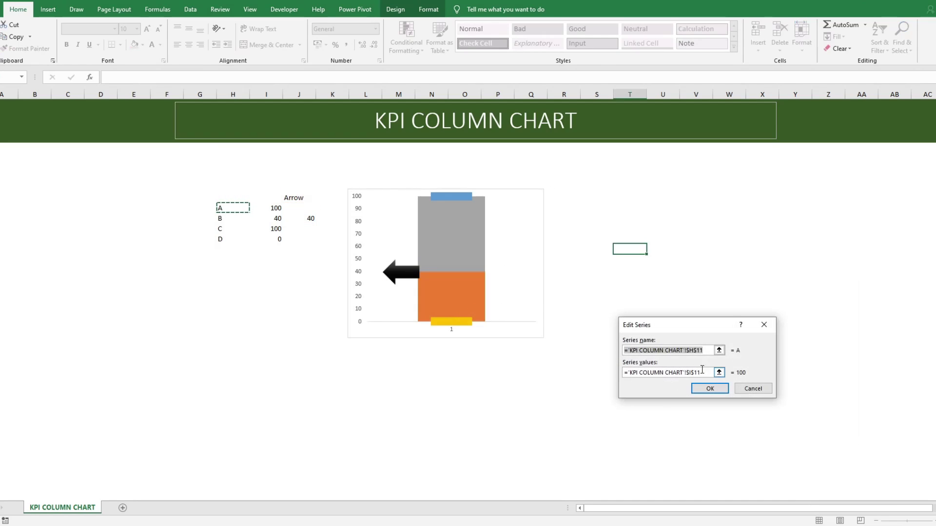
pyautogui.click(762, 328)
pyautogui.click(721, 357)
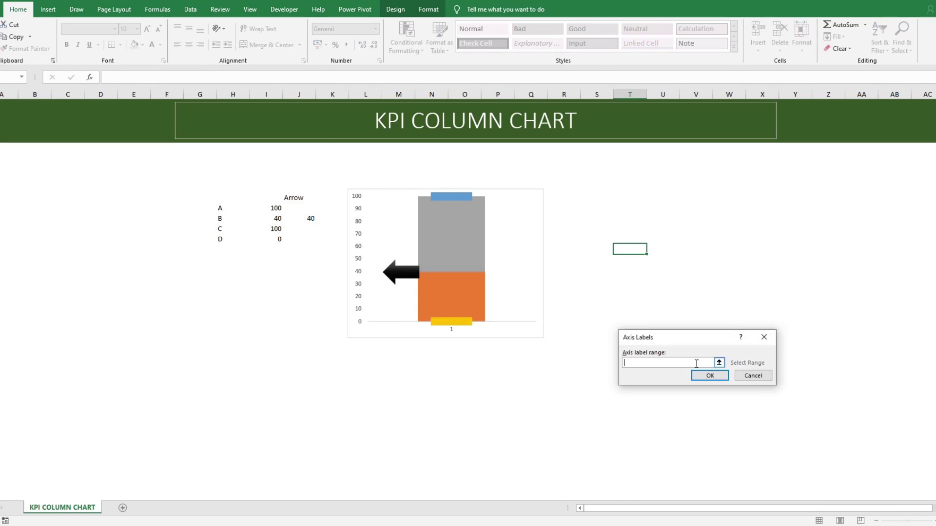
pyautogui.press('Escape')
# Set the Arrow series' X value to 0,6 in the chart's data source and apply it
pyautogui.click(580, 414)
pyautogui.click(609, 356)
pyautogui.click(643, 361)
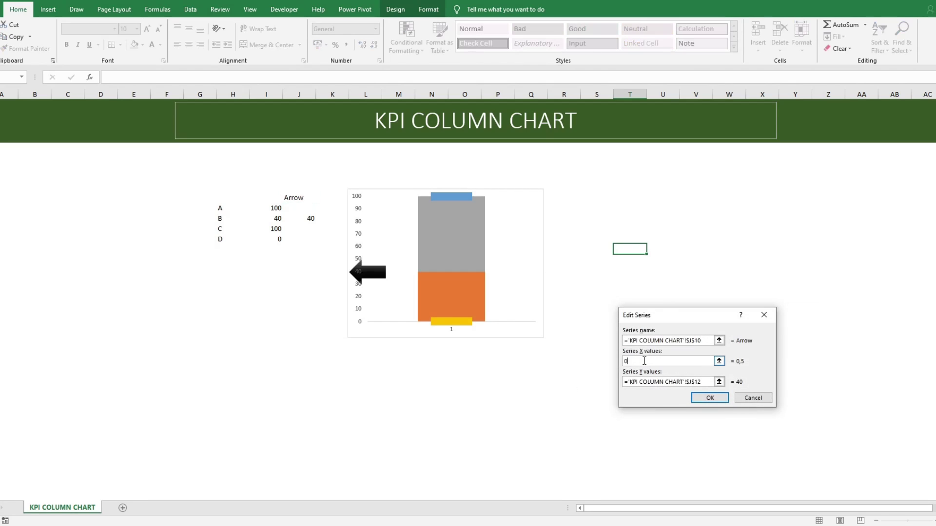
pyautogui.write('0,6')
pyautogui.press('Return')
pyautogui.click(780, 430)
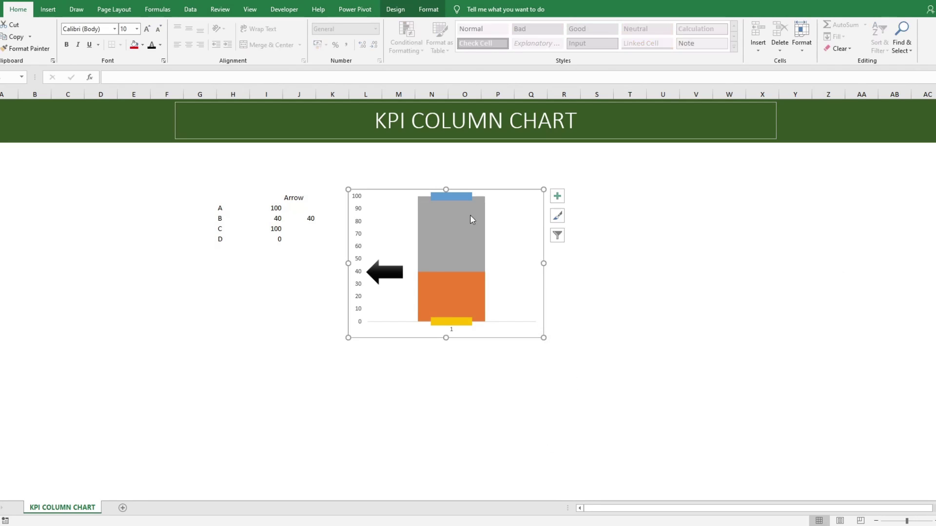
# Increase the gap width of the stacked columns so the column becomes slightly narrower than its end caps
pyautogui.rightClick(470, 215)
pyautogui.click(483, 315)
pyautogui.moveTo(660, 336); pyautogui.dragTo(666, 337)
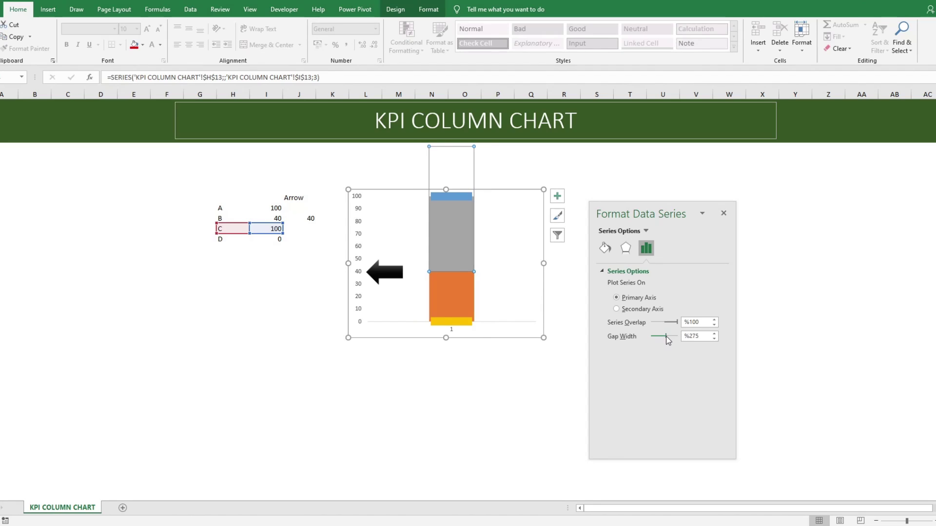
pyautogui.click(723, 213)
pyautogui.click(628, 259)
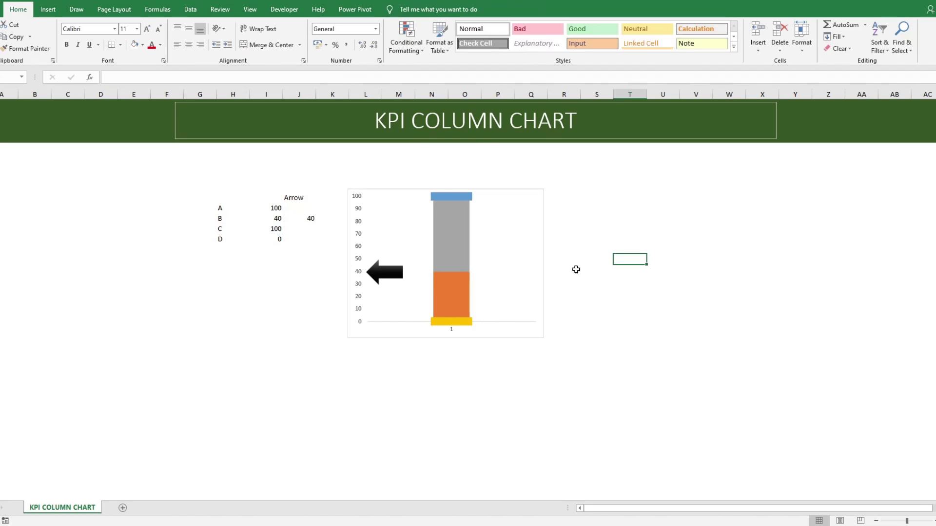
# Reduce the chart's width by a very small amount
pyautogui.click(542, 263)
pyautogui.moveTo(542, 263); pyautogui.dragTo(540, 263)
pyautogui.click(595, 259)
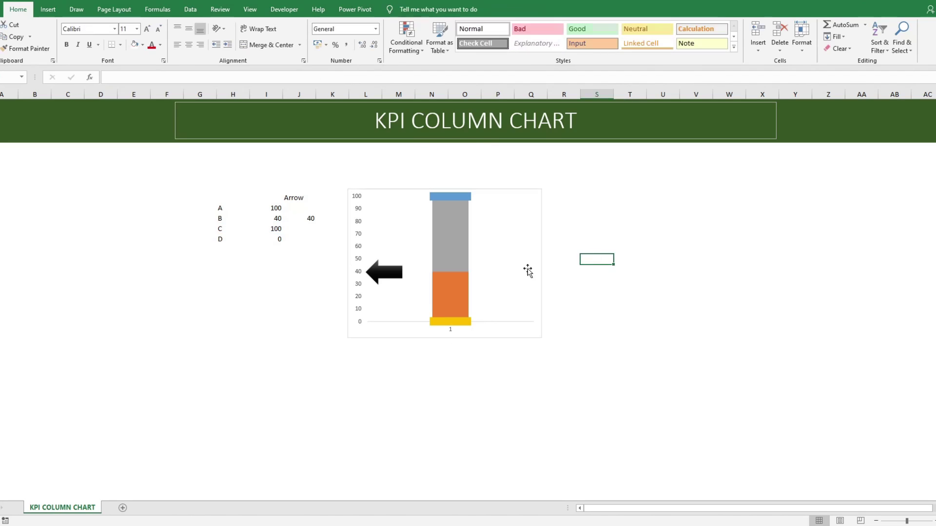
# Edit the Arrow series' X value to 0,7 in the chart's data source and apply the change
pyautogui.rightClick(385, 271)
pyautogui.click(420, 314)
pyautogui.click(585, 413)
pyautogui.click(602, 355)
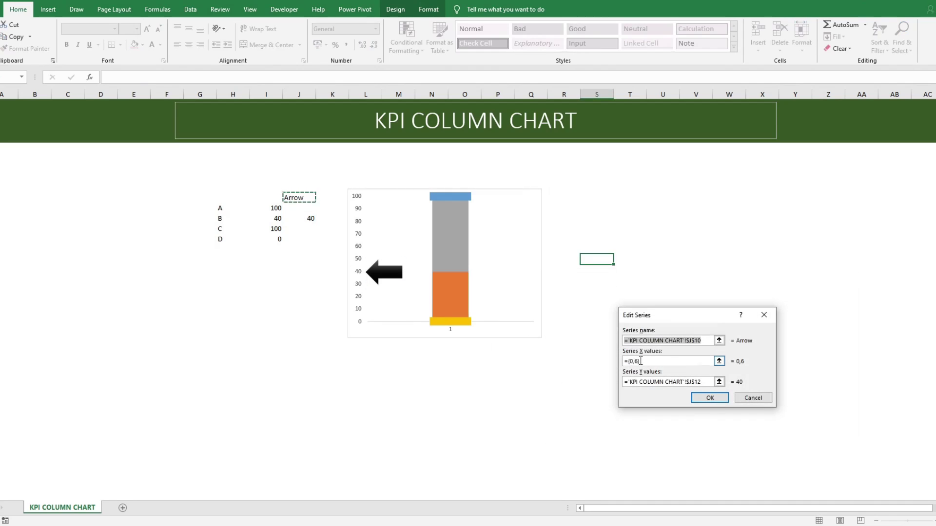
pyautogui.moveTo(623, 361); pyautogui.dragTo(653, 363)
pyautogui.write('0,7')
pyautogui.press('Return')
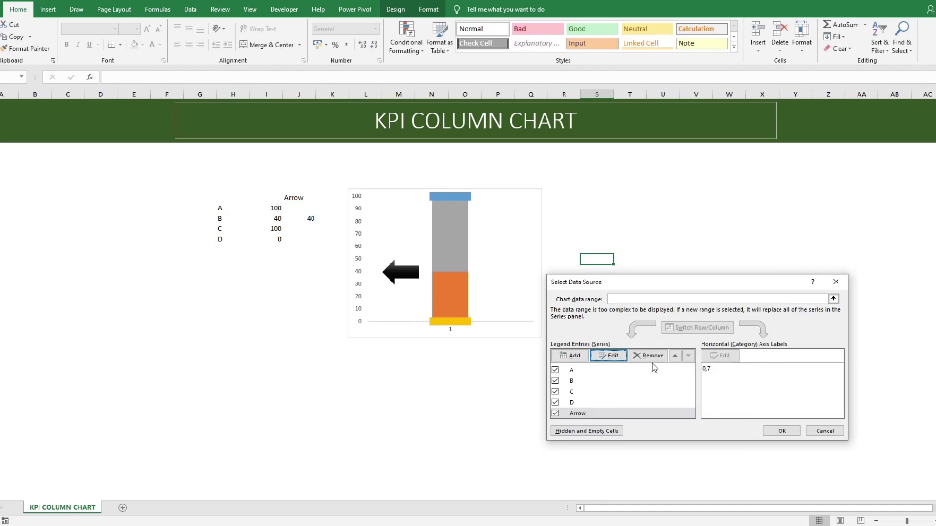
pyautogui.click(781, 430)
pyautogui.rightClick(437, 221)
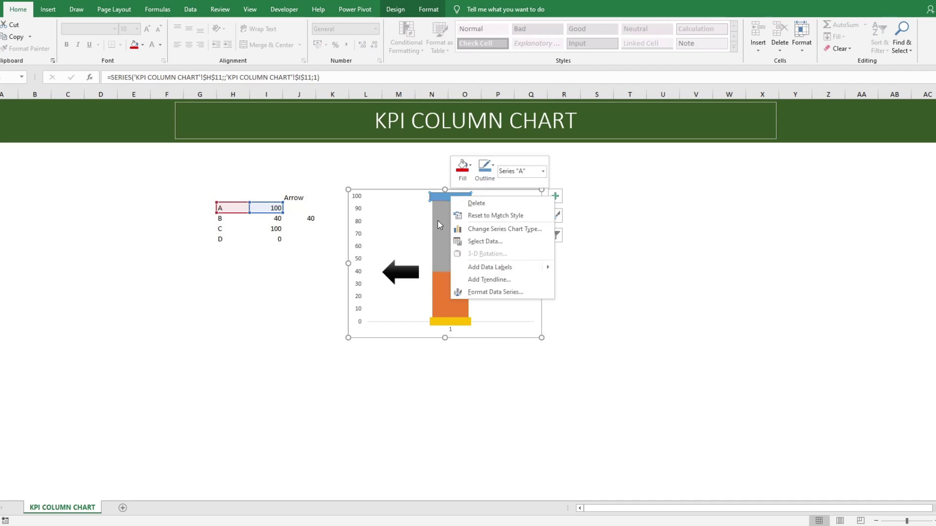
pyautogui.click(296, 276)
pyautogui.click(639, 256)
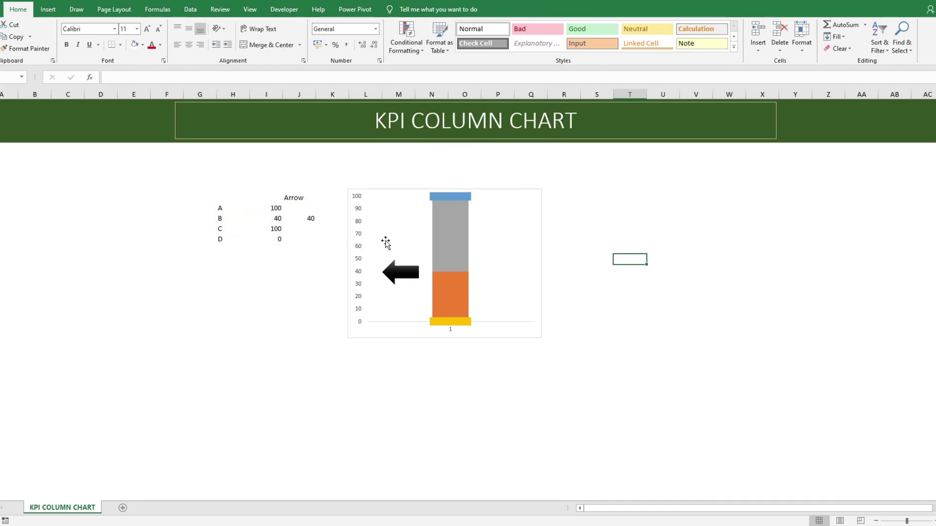
# Add another series to the chart with its name from H12 and its Y value from I12
pyautogui.rightClick(461, 204)
pyautogui.click(499, 268)
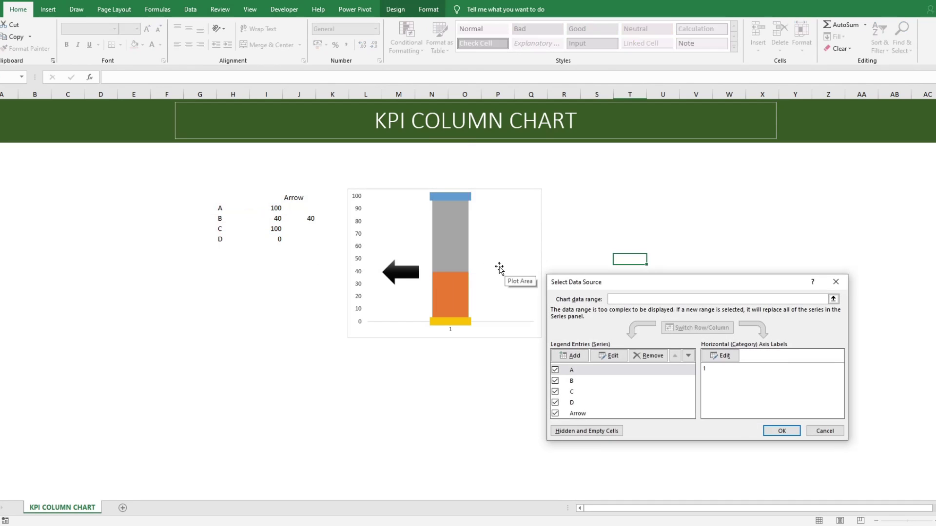
pyautogui.click(570, 355)
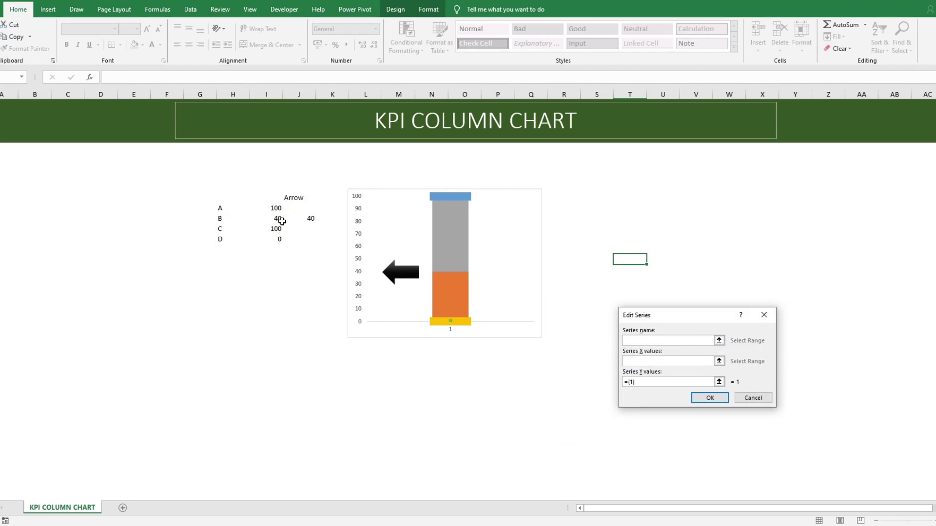
pyautogui.click(226, 218)
pyautogui.click(638, 362)
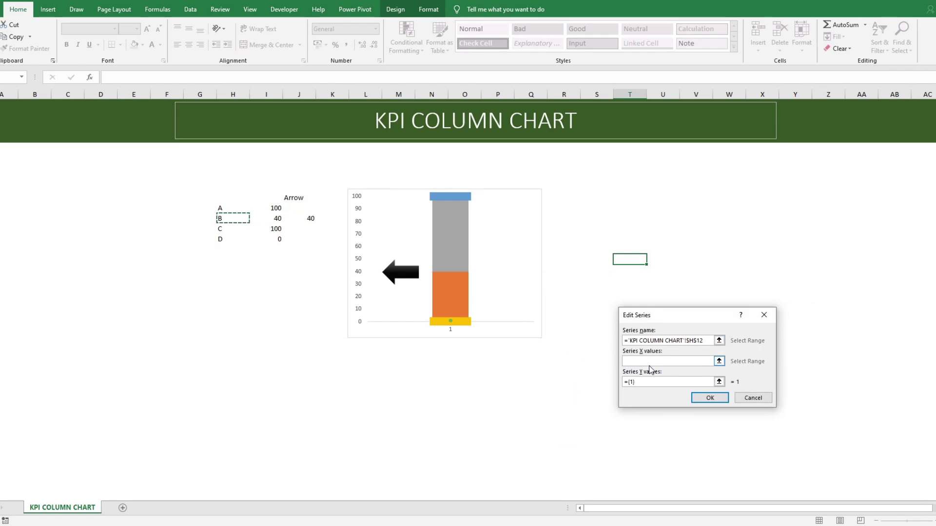
pyautogui.press('BackSpace')
pyautogui.press('BackSpace')
pyautogui.press('BackSpace')
pyautogui.click(274, 218)
pyautogui.click(710, 398)
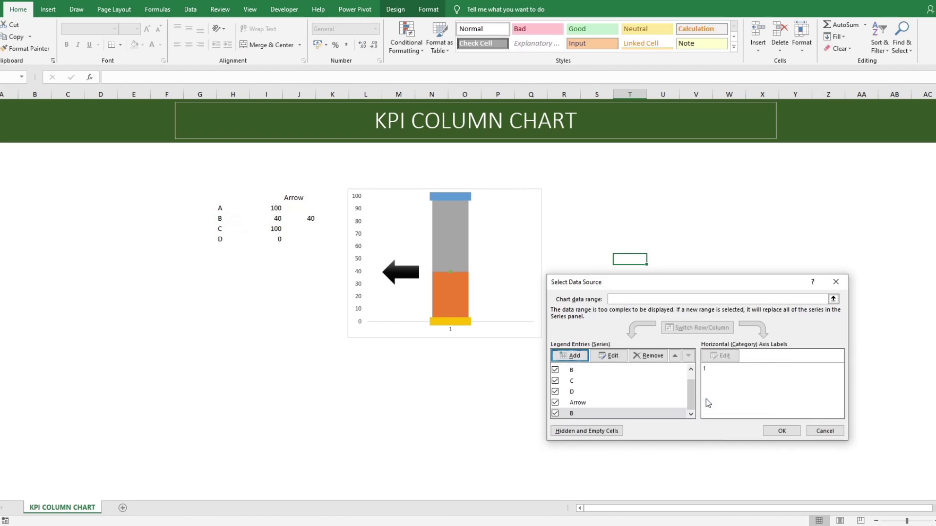
pyautogui.click(777, 430)
# Format the new B series' marker as a built-in dash of size 60 with no border line
pyautogui.rightClick(450, 272)
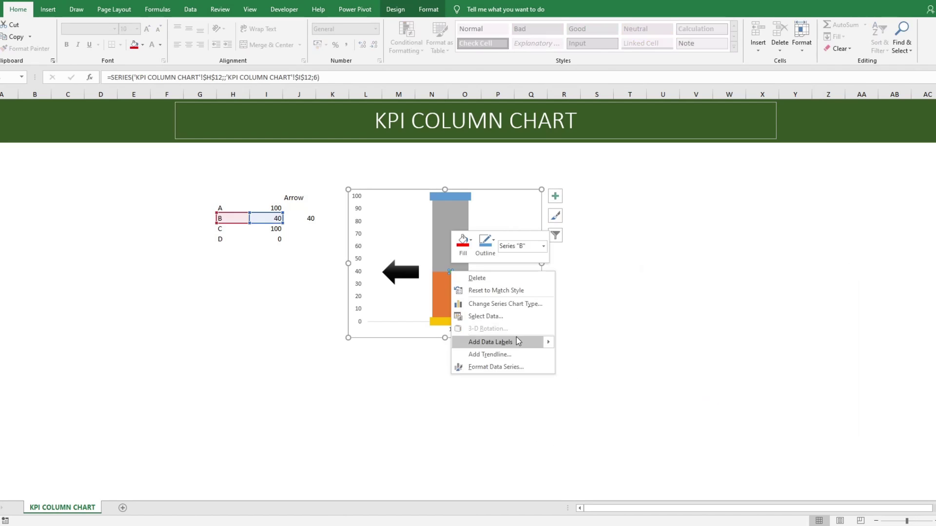
pyautogui.click(509, 367)
pyautogui.click(604, 248)
pyautogui.click(646, 271)
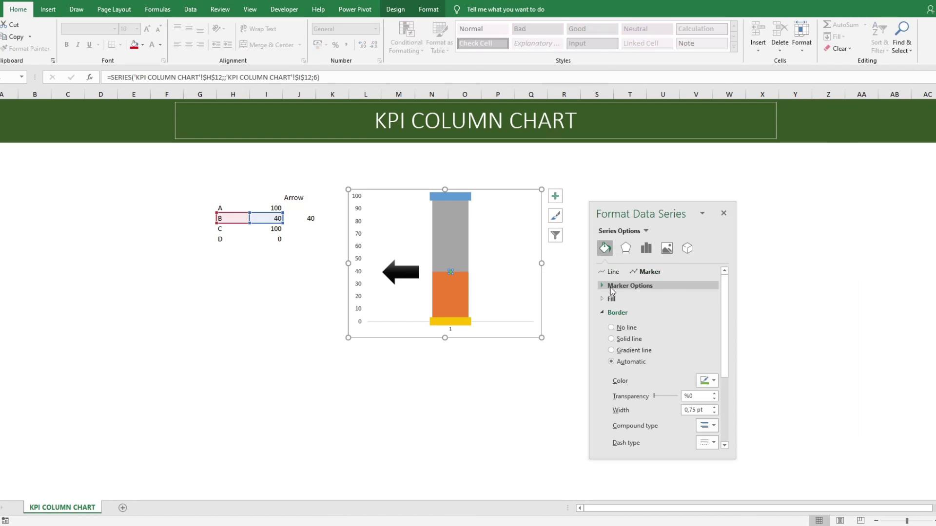
pyautogui.click(629, 285)
pyautogui.click(611, 323)
pyautogui.click(651, 336)
pyautogui.click(640, 407)
pyautogui.doubleClick(643, 351)
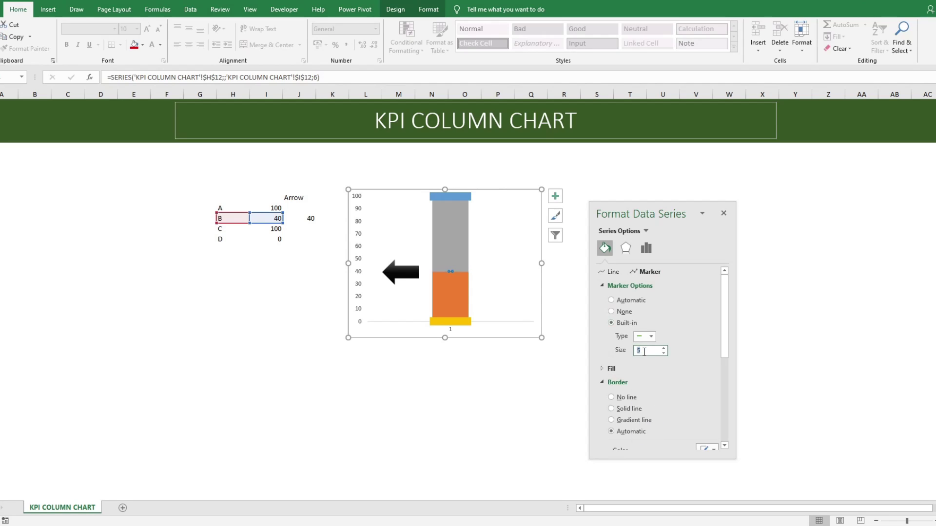
pyautogui.click(724, 214)
pyautogui.click(663, 280)
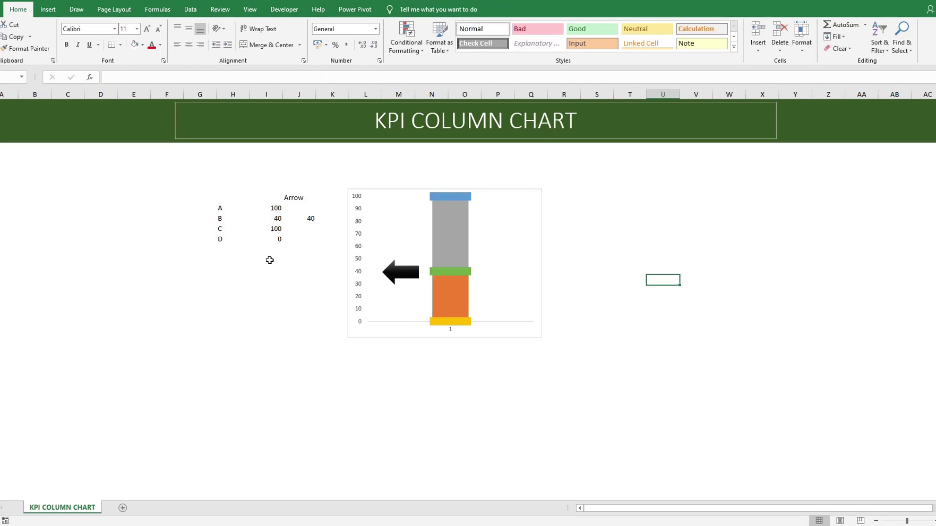
# Test the chart by entering 55 as the B value in I12, and replace it with 45
pyautogui.click(277, 218)
pyautogui.write('55')
pyautogui.press('Return')
pyautogui.press('Up')
pyautogui.write('45')
pyautogui.press('Return')
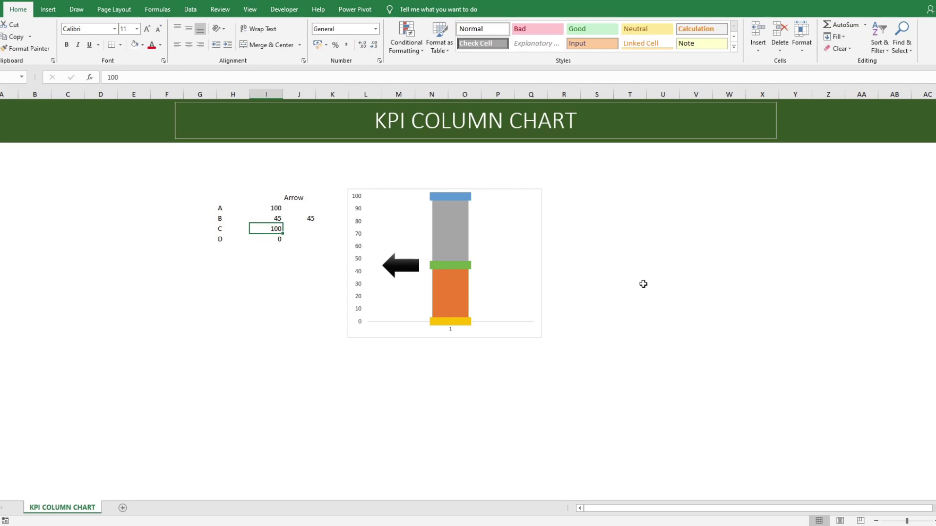
# Give the blue dash marker of series A a solid dark gray fill and no border line
pyautogui.click(453, 197)
pyautogui.rightClick(456, 196)
pyautogui.click(490, 292)
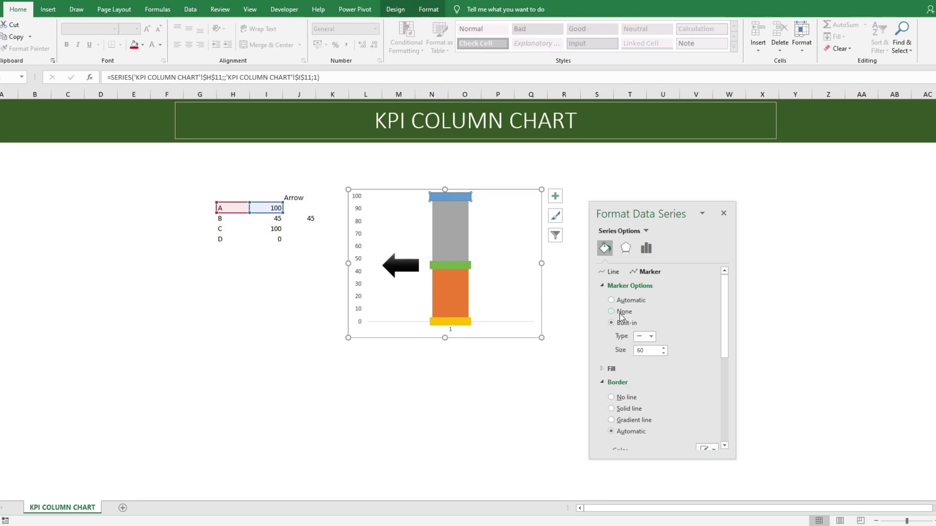
pyautogui.scroll(-1, 621, 318)
pyautogui.click(615, 346)
pyautogui.click(625, 372)
pyautogui.scroll(-1, 664, 418)
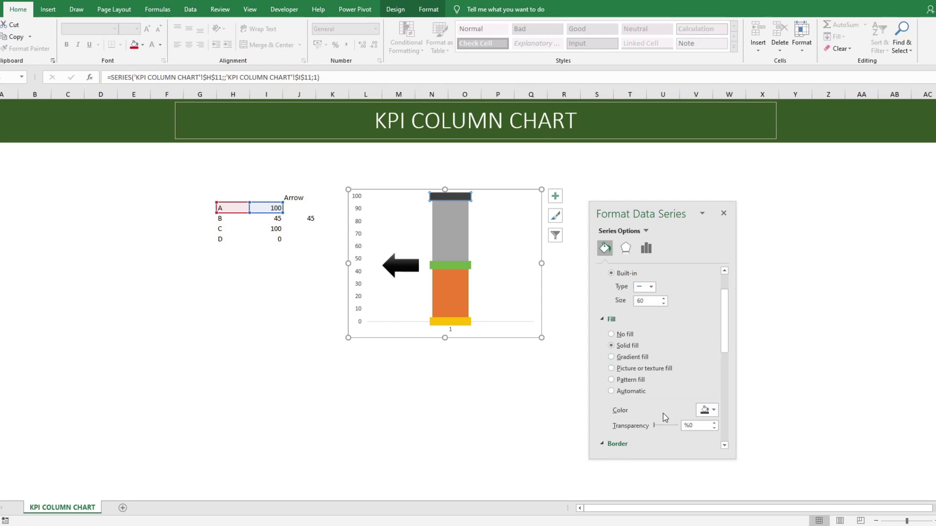
# Apply the same solid dark gray fill to the yellow D marker and the green B marker
pyautogui.click(467, 323)
pyautogui.scroll(1, 630, 424)
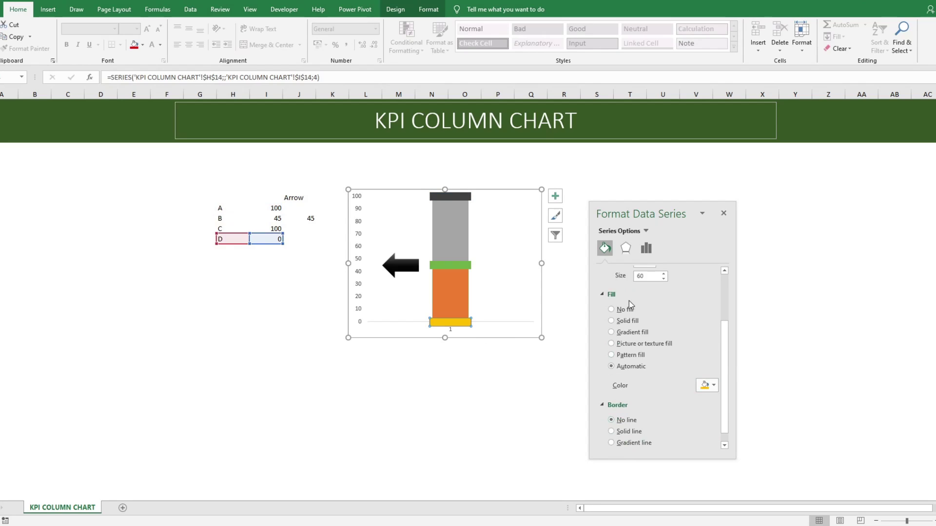
pyautogui.click(611, 321)
pyautogui.click(462, 265)
pyautogui.click(611, 321)
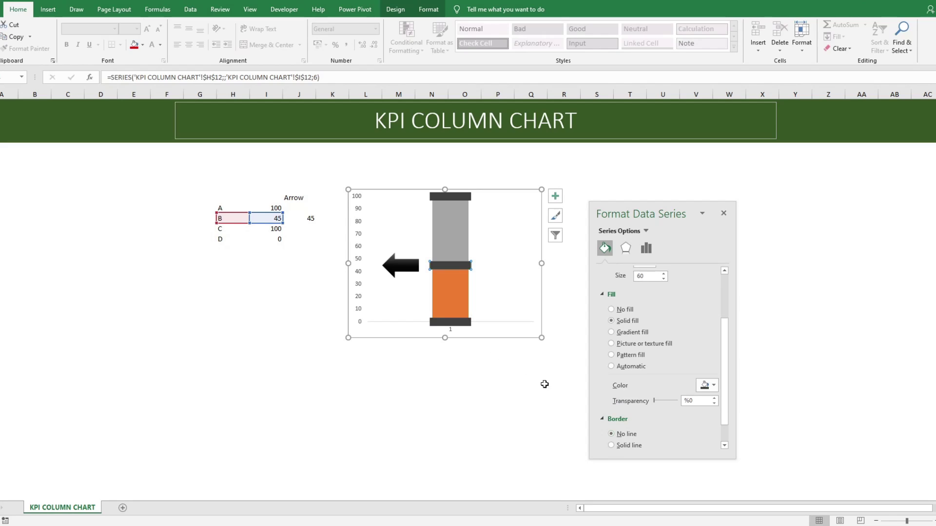
# Change the fill color of the orange B column segment to red
pyautogui.click(451, 294)
pyautogui.click(707, 300)
pyautogui.click(709, 384)
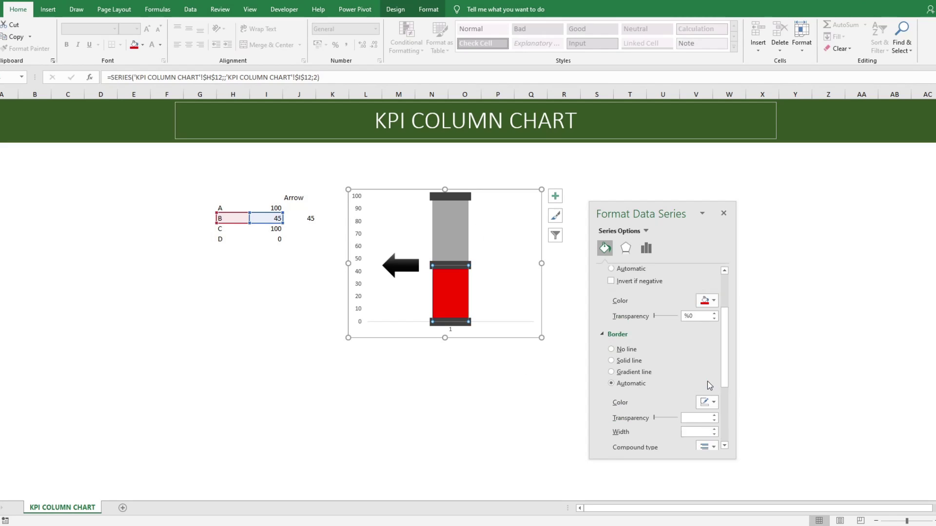
# Give the C column segment a solid dark border line and a solid gray fill with 32% transparency
pyautogui.click(460, 220)
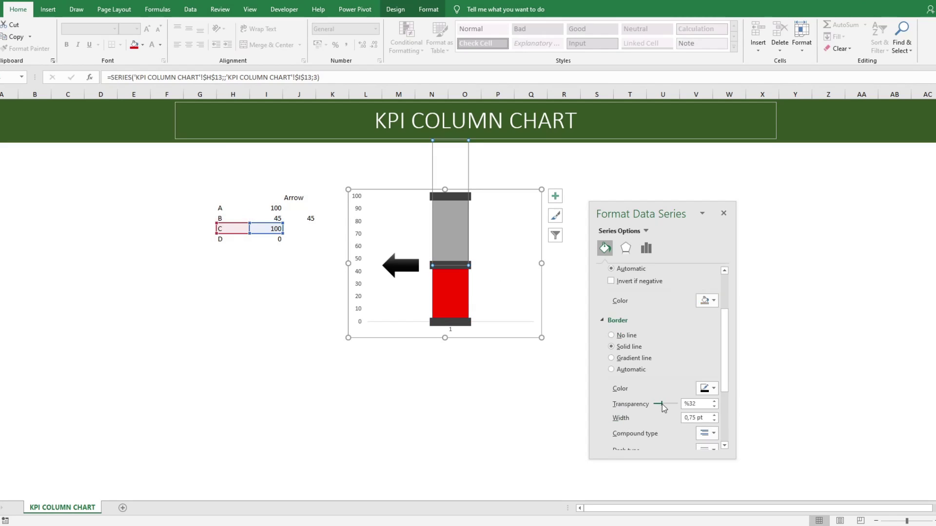
pyautogui.scroll(2, 635, 325)
pyautogui.click(611, 272)
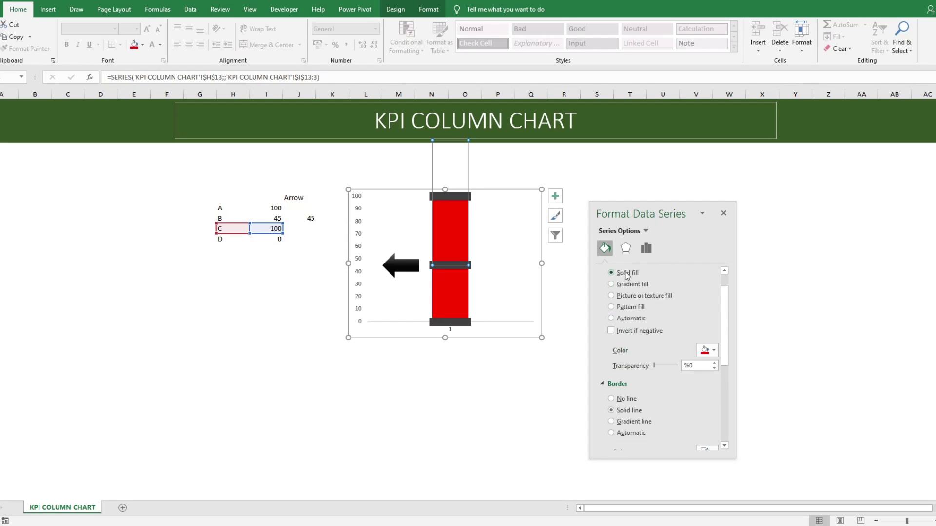
pyautogui.click(706, 350)
pyautogui.click(701, 394)
pyautogui.moveTo(655, 365); pyautogui.dragTo(662, 366)
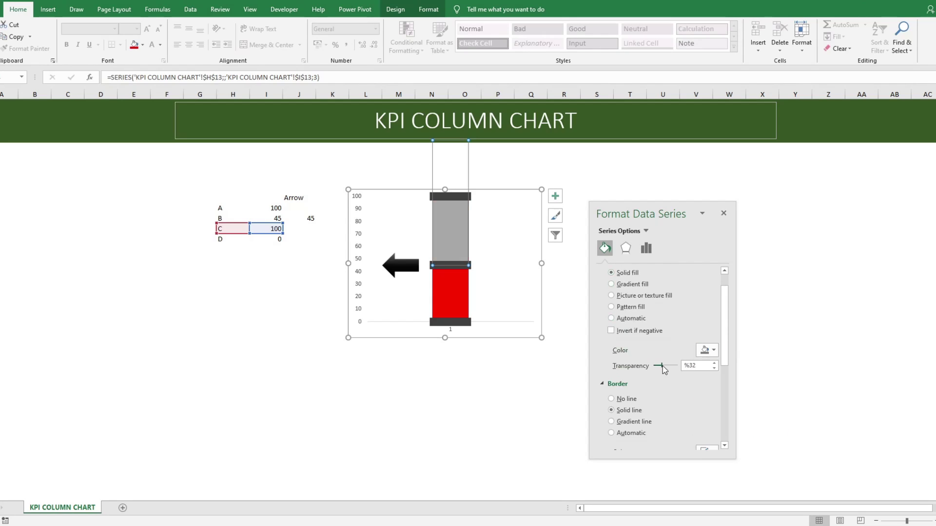
pyautogui.click(781, 277)
# Change the marker fill color of the middle B cap and the lower D cap to black
pyautogui.click(464, 267)
pyautogui.click(605, 248)
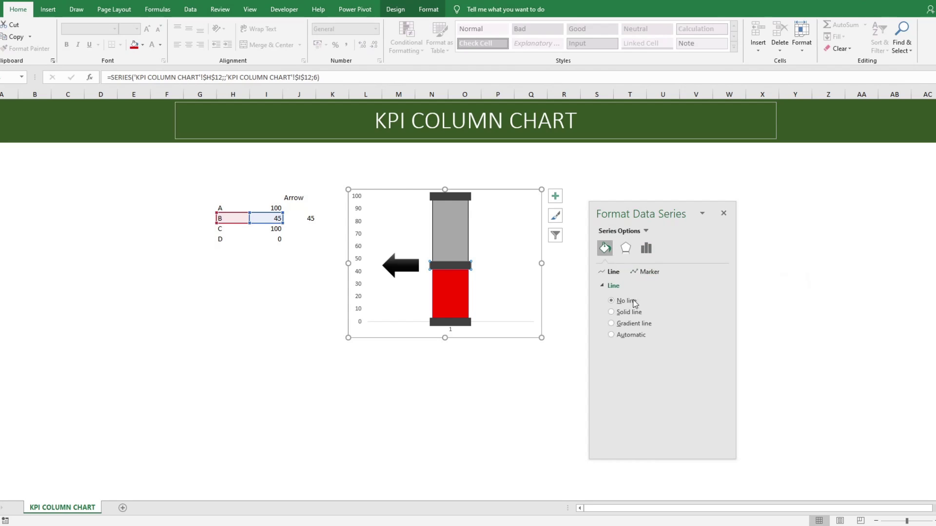
pyautogui.click(645, 271)
pyautogui.click(630, 286)
pyautogui.click(707, 390)
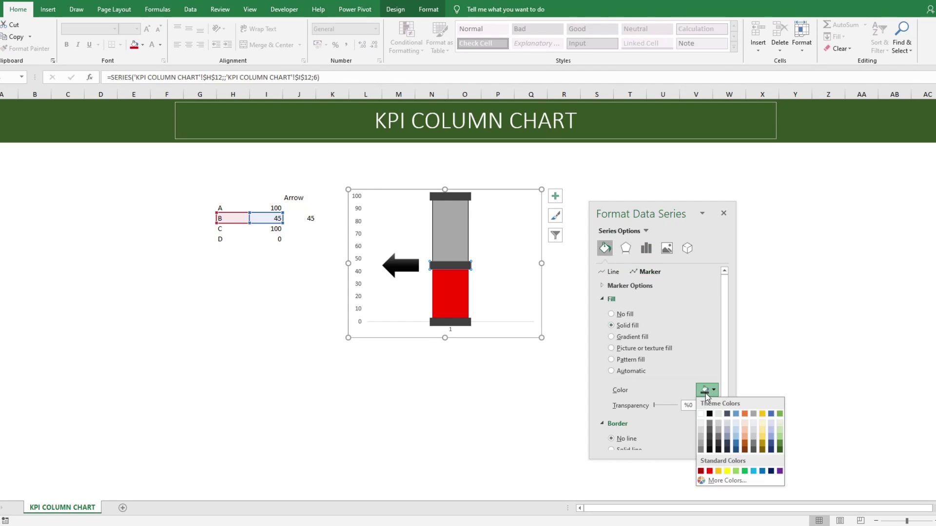
pyautogui.click(712, 418)
pyautogui.click(471, 322)
pyautogui.click(707, 390)
pyautogui.click(708, 418)
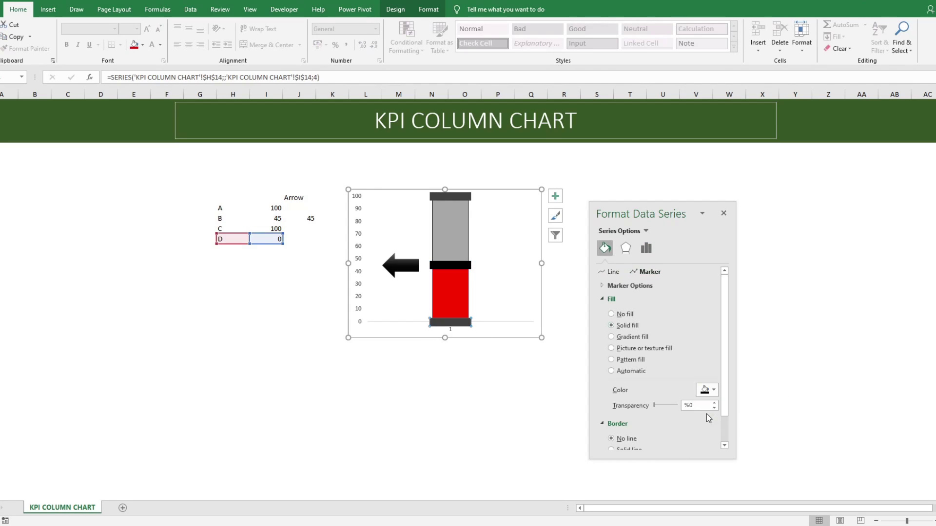
pyautogui.click(724, 214)
# Change the marker fill color of the upper A cap to black
pyautogui.rightClick(463, 197)
pyautogui.click(609, 294)
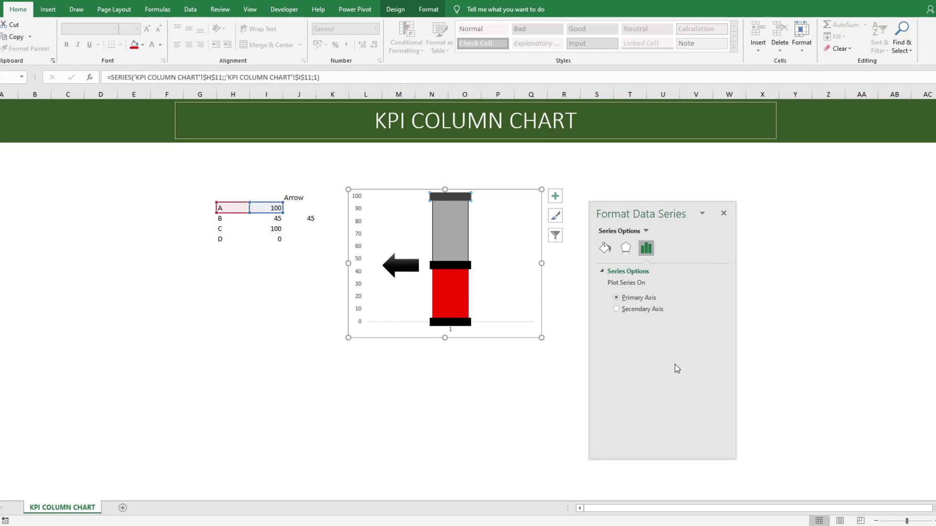
pyautogui.click(605, 248)
pyautogui.click(706, 390)
pyautogui.click(711, 418)
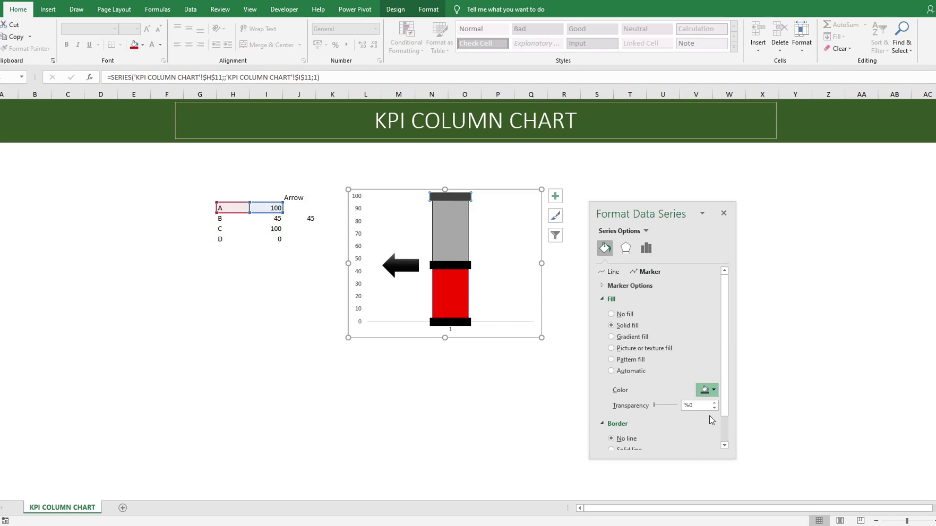
# Remove the border line from the gray C column segment and close the formatting settings
pyautogui.click(453, 234)
pyautogui.click(633, 425)
pyautogui.click(459, 197)
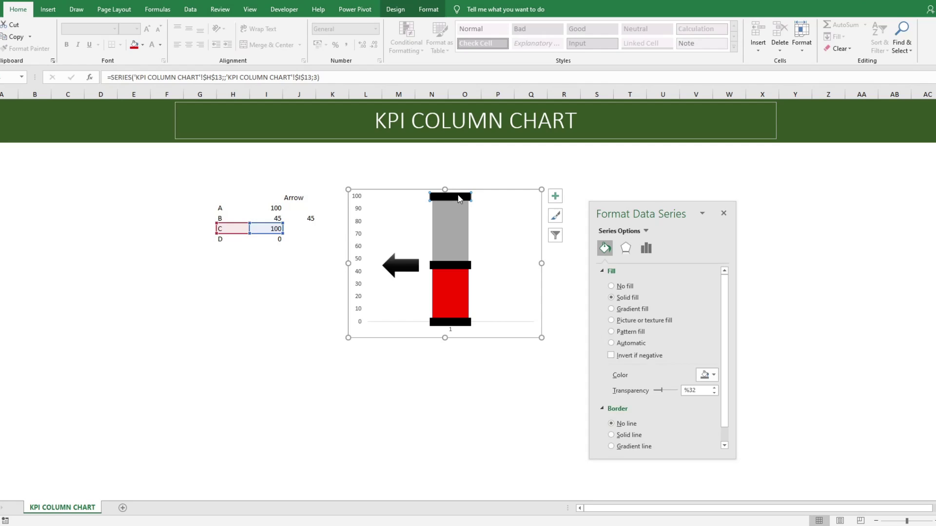
pyautogui.click(725, 213)
pyautogui.click(663, 188)
# Delete the chart's horizontal axis and its vertical value axis
pyautogui.click(445, 328)
pyautogui.press('Delete')
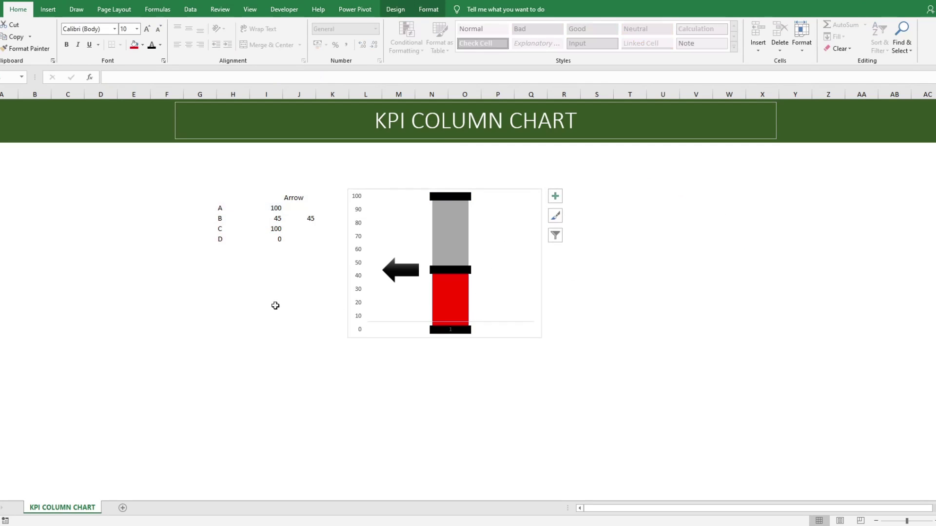
pyautogui.click(358, 215)
pyautogui.click(299, 267)
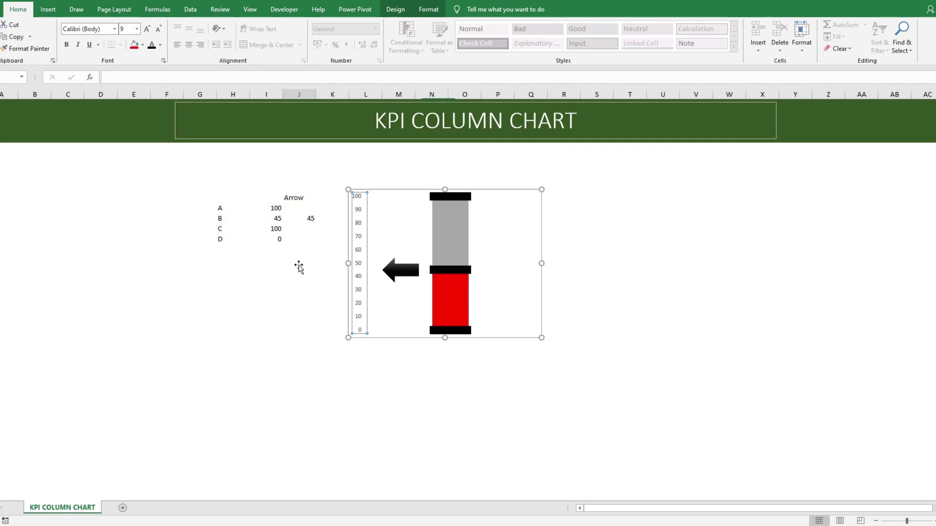
pyautogui.click(358, 220)
pyautogui.click(362, 215)
pyautogui.press('Delete')
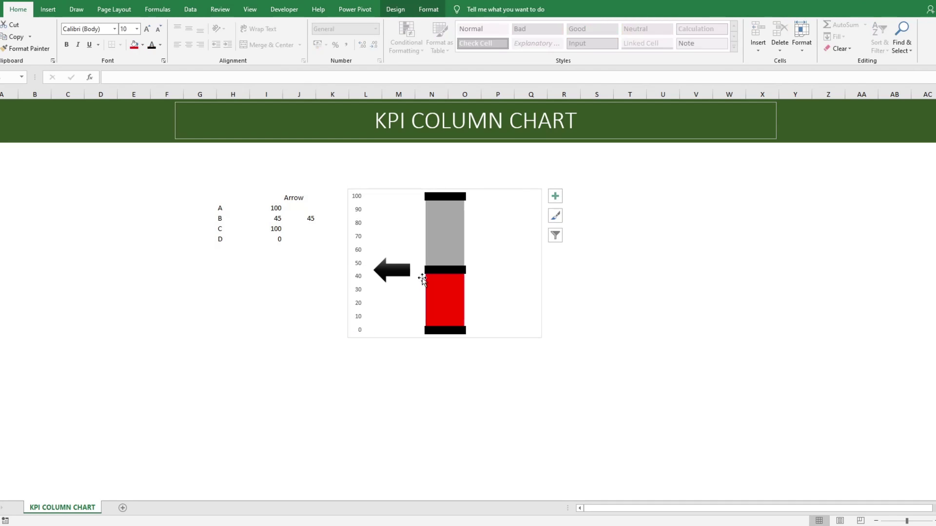
# Add a data label to the black arrow marker and move it to the arrow's left side
pyautogui.rightClick(390, 267)
pyautogui.click(419, 332)
pyautogui.moveTo(373, 272); pyautogui.dragTo(364, 271)
pyautogui.rightClick(363, 269)
pyautogui.click(359, 268)
pyautogui.click(411, 273)
pyautogui.click(416, 270)
# Set the arrow data label's position to Left and its font to Calibri Light, size 18
pyautogui.rightClick(365, 271)
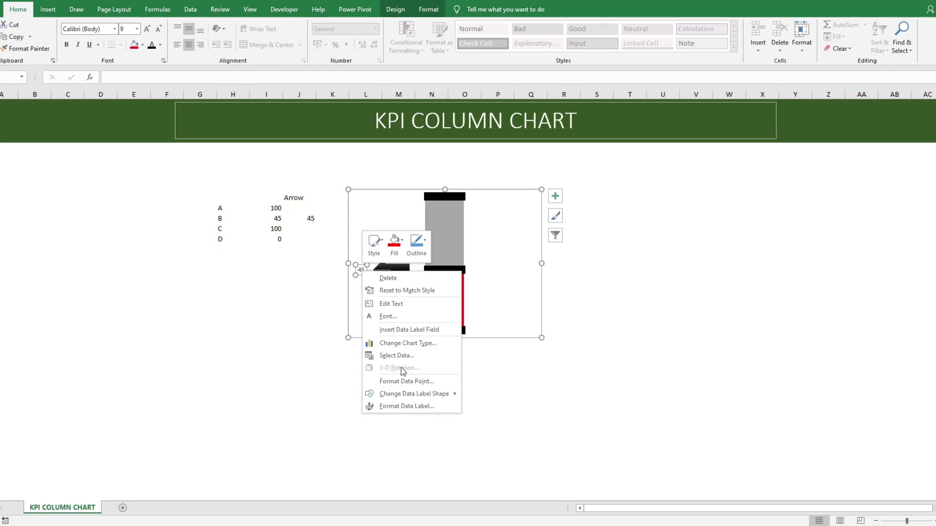
pyautogui.click(404, 406)
pyautogui.scroll(-2, 638, 370)
pyautogui.click(627, 369)
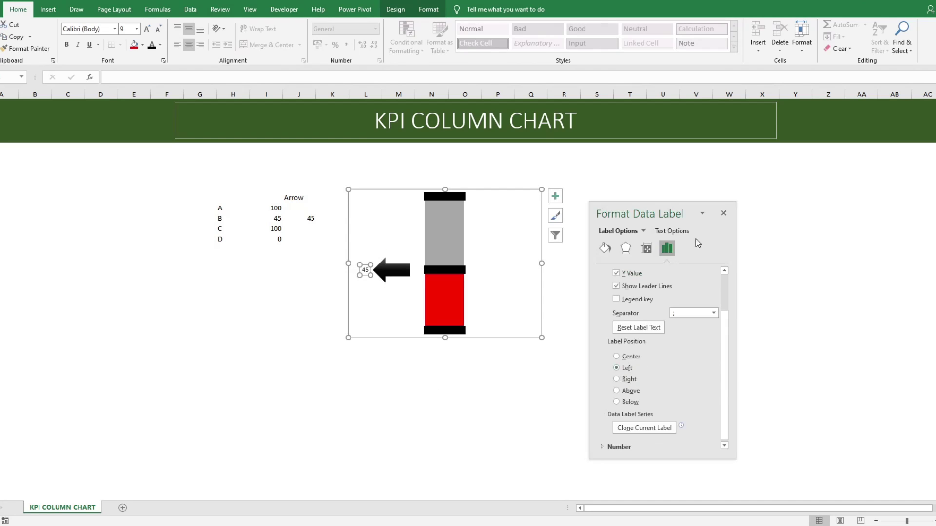
pyautogui.click(723, 213)
pyautogui.click(145, 29)
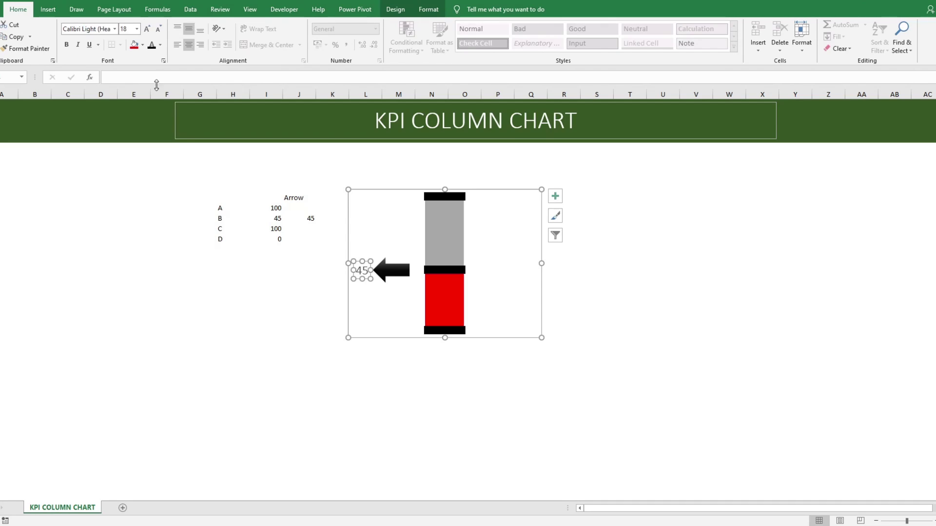
pyautogui.click(310, 287)
# Remove the border line around the chart area
pyautogui.rightClick(382, 192)
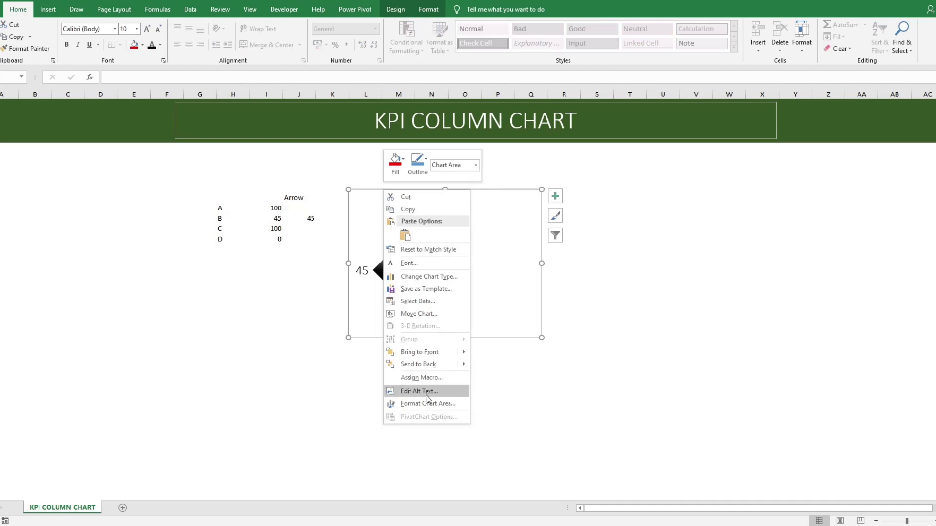
pyautogui.click(427, 392)
pyautogui.click(621, 399)
pyautogui.click(724, 213)
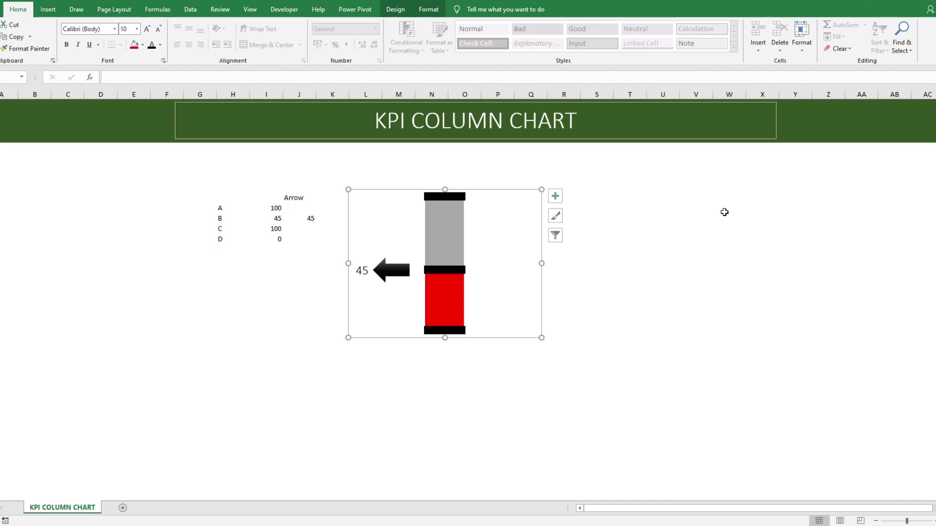
pyautogui.click(664, 209)
# Move the whole chart about three columns to the right, away from the data table
pyautogui.click(452, 184)
pyautogui.click(456, 191)
pyautogui.moveTo(481, 189); pyautogui.dragTo(564, 190)
pyautogui.click(366, 197)
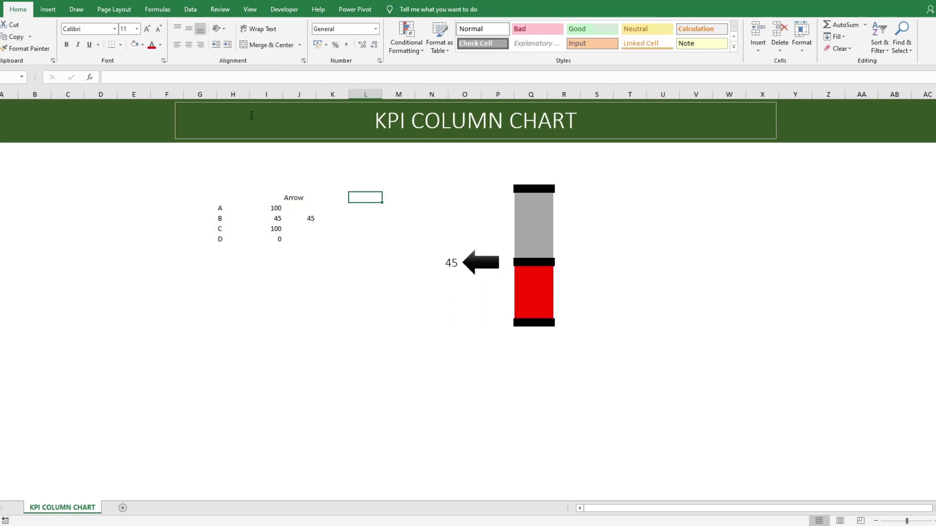
# Insert a rectangle shape in the empty space between the data table and the chart
pyautogui.click(47, 10)
pyautogui.click(115, 36)
pyautogui.click(146, 73)
pyautogui.moveTo(375, 185)
pyautogui.mouseDown()
pyautogui.moveTo(427, 207)
pyautogui.moveTo(427, 233)
pyautogui.mouseUp()
# Select the chart together with the rectangle and align their top edges
pyautogui.keyDown('ctrl'); pyautogui.click(528, 203); pyautogui.keyUp('ctrl')
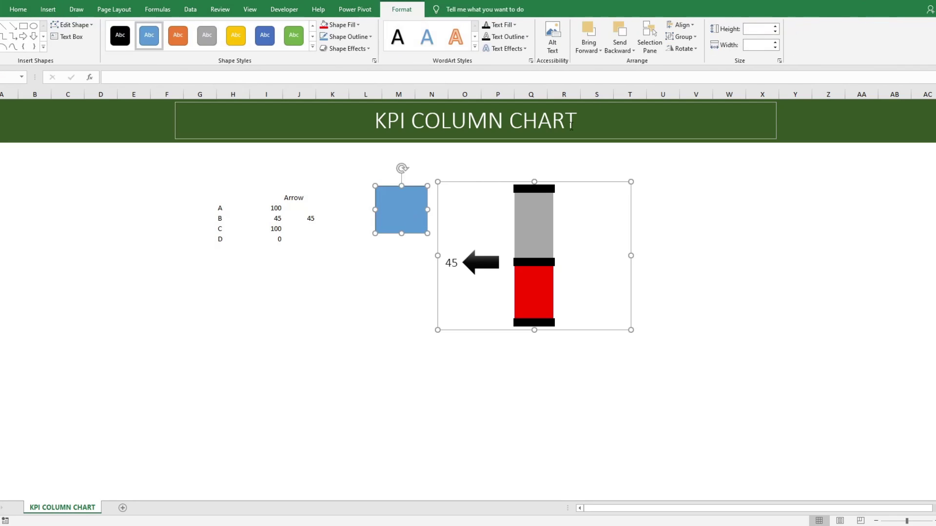
pyautogui.click(681, 25)
pyautogui.click(712, 77)
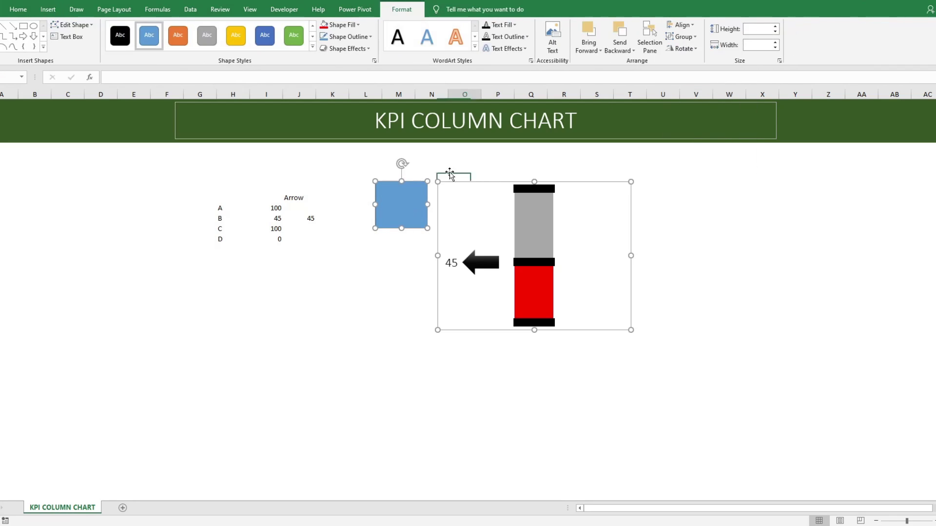